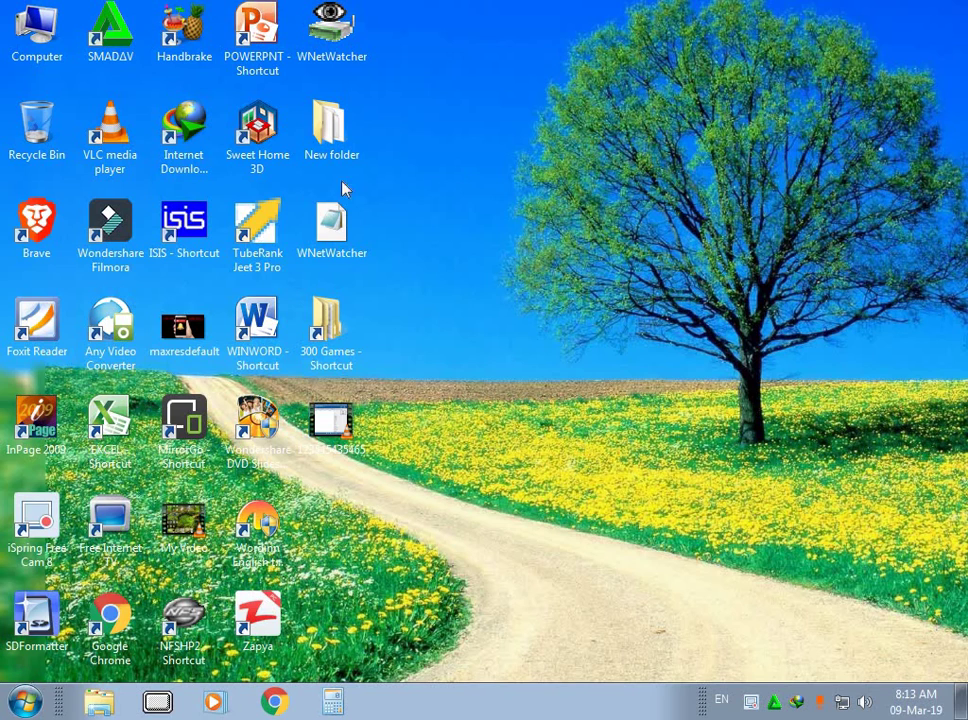
# Step: Open the 300 Games folder from its desktop shortcut in a maximized window and browse the game files in its ROMS folder
pyautogui.doubleClick(350, 330)
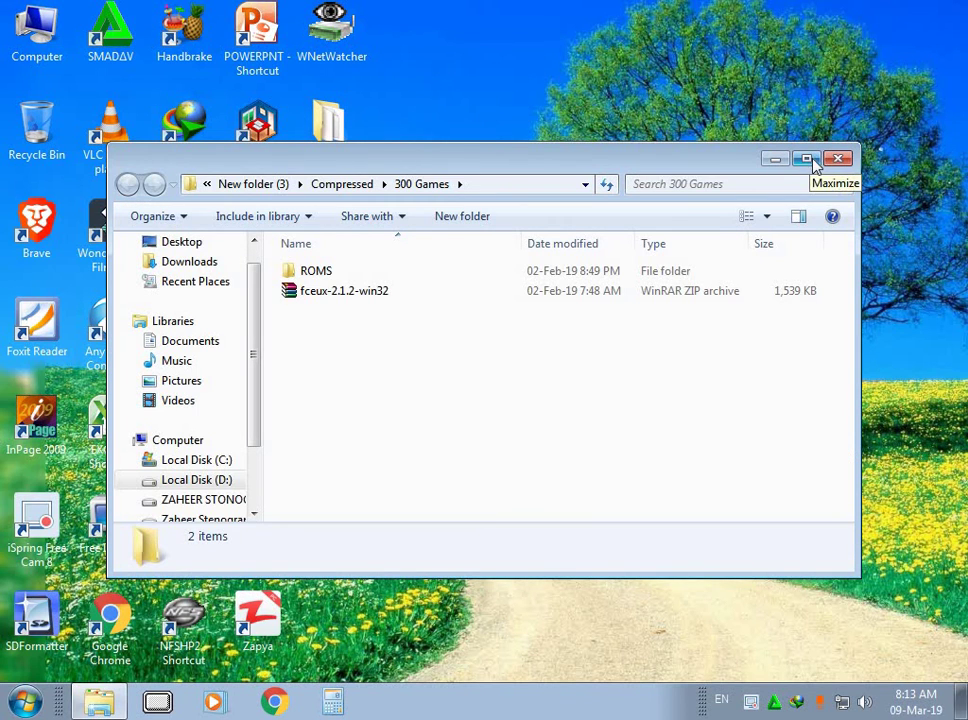
pyautogui.click(807, 159)
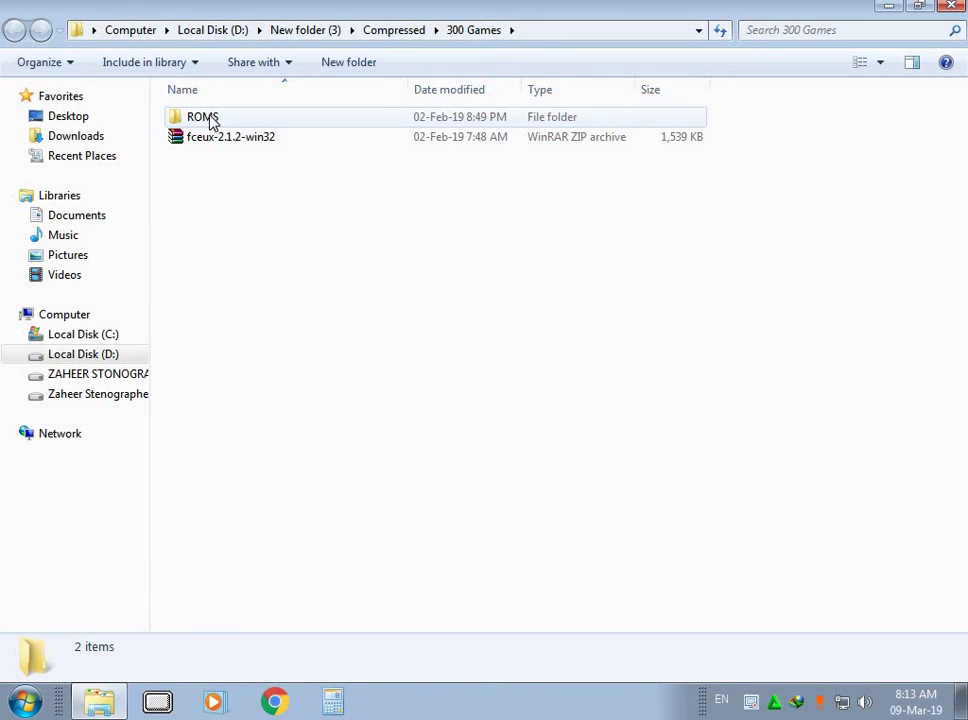
pyautogui.moveTo(211, 118)
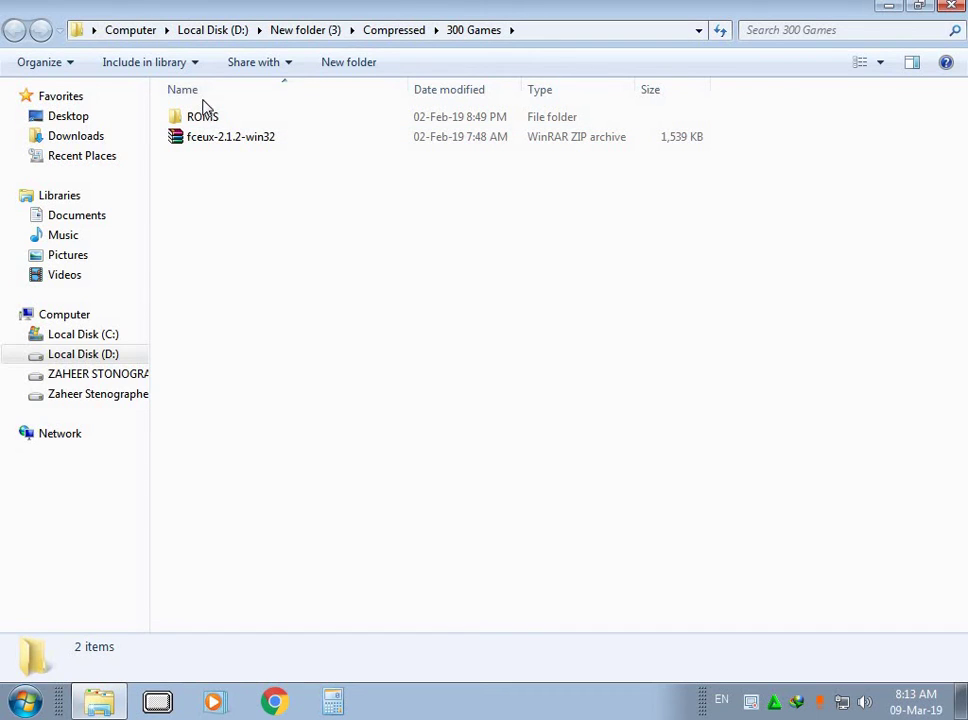
pyautogui.doubleClick(205, 118)
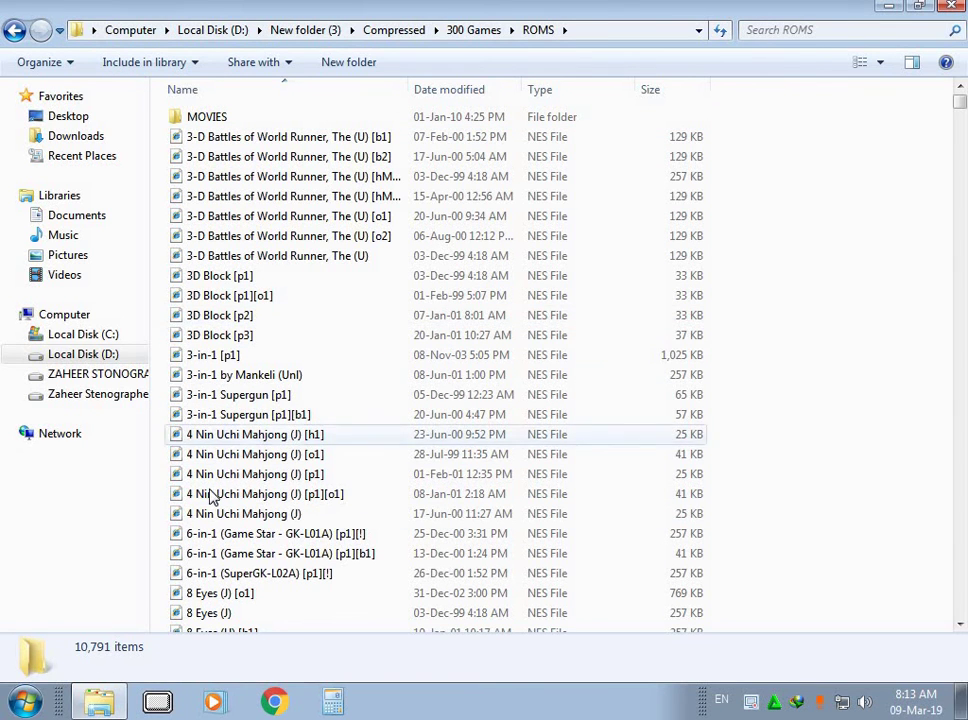
pyautogui.scroll(-1, 255, 310)
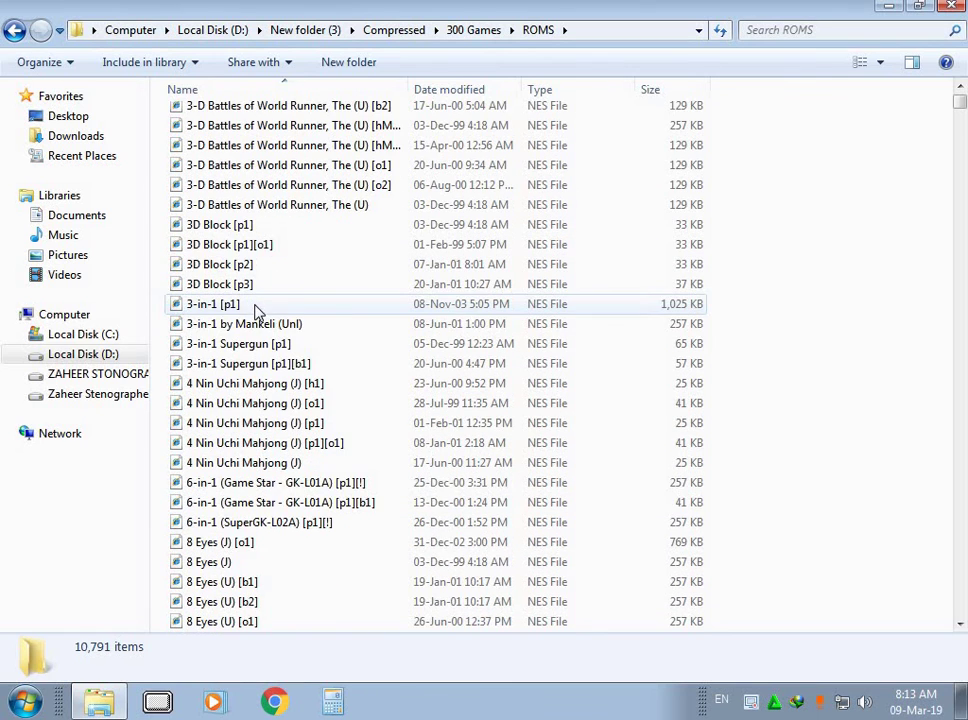
pyautogui.scroll(-4, 256, 322)
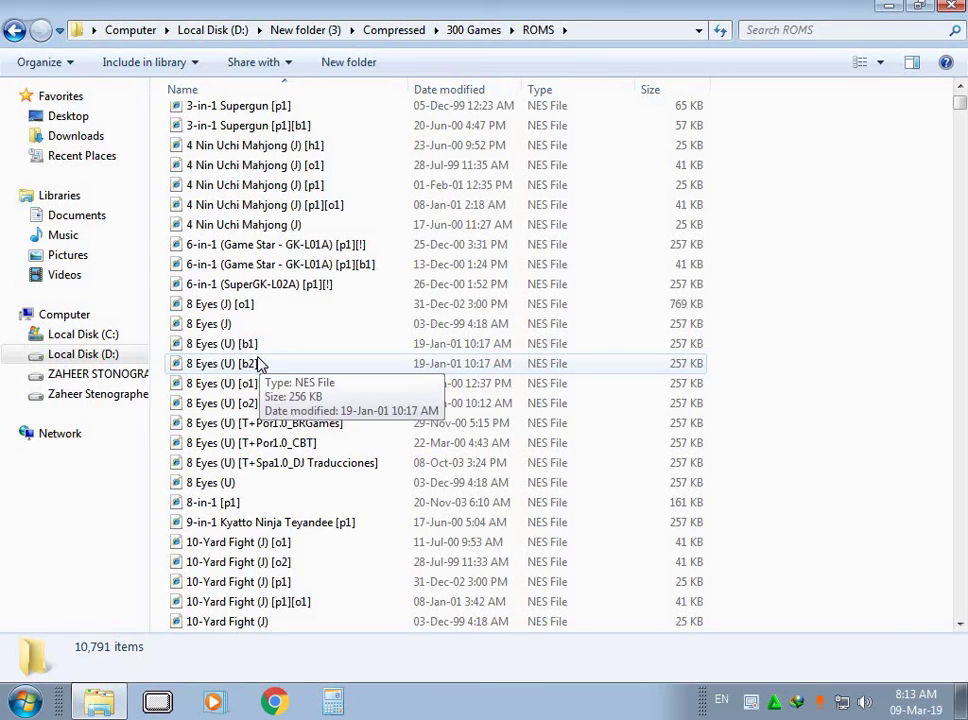
pyautogui.scroll(4, 262, 366)
pyautogui.scroll(1, 290, 372)
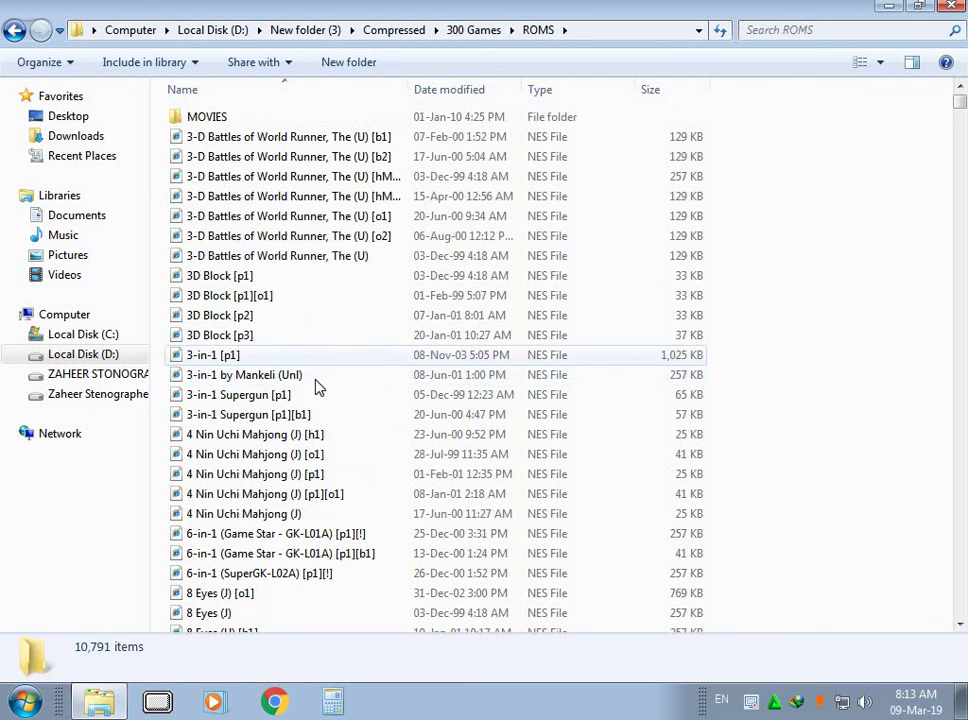
# Step: Try to open the game file 3D Block [p1][o1] directly, and dismiss the file download prompt
pyautogui.click(263, 296)
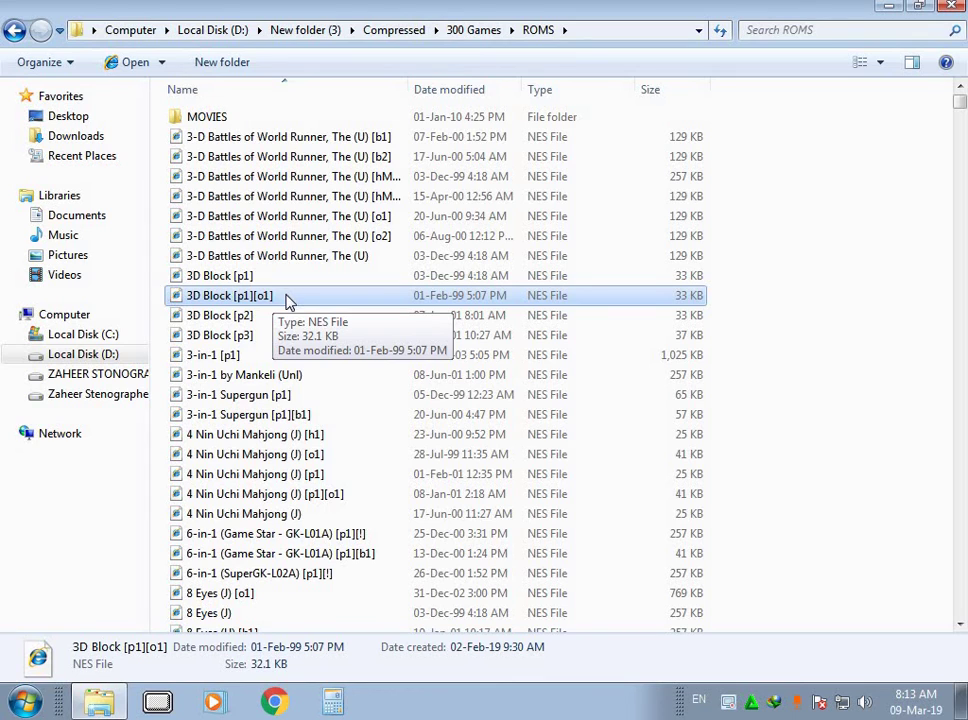
pyautogui.press('Return')
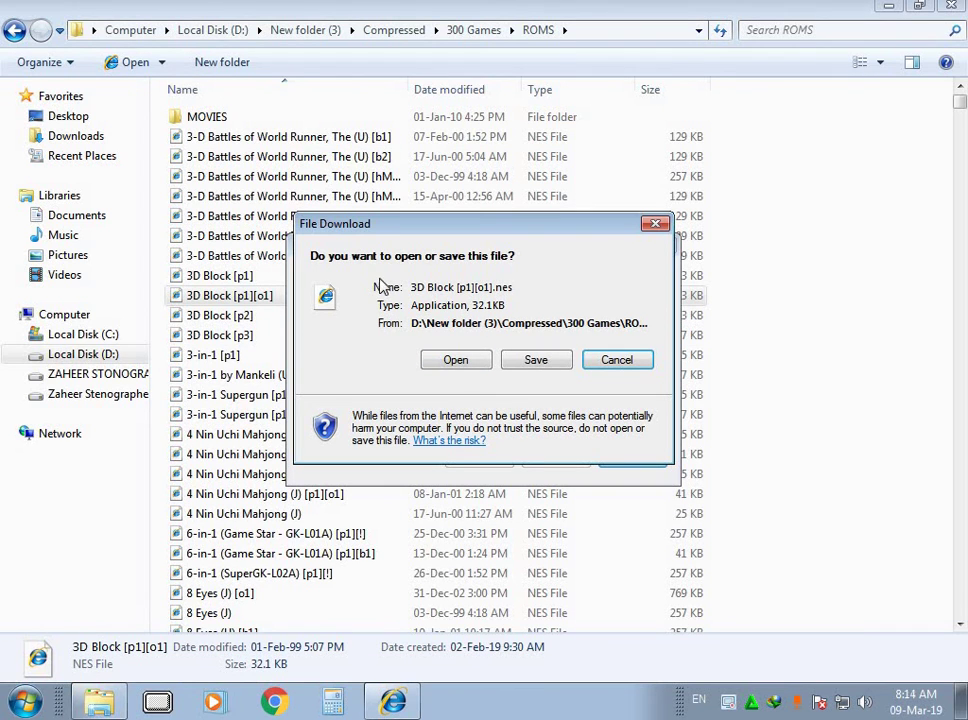
pyautogui.click(455, 361)
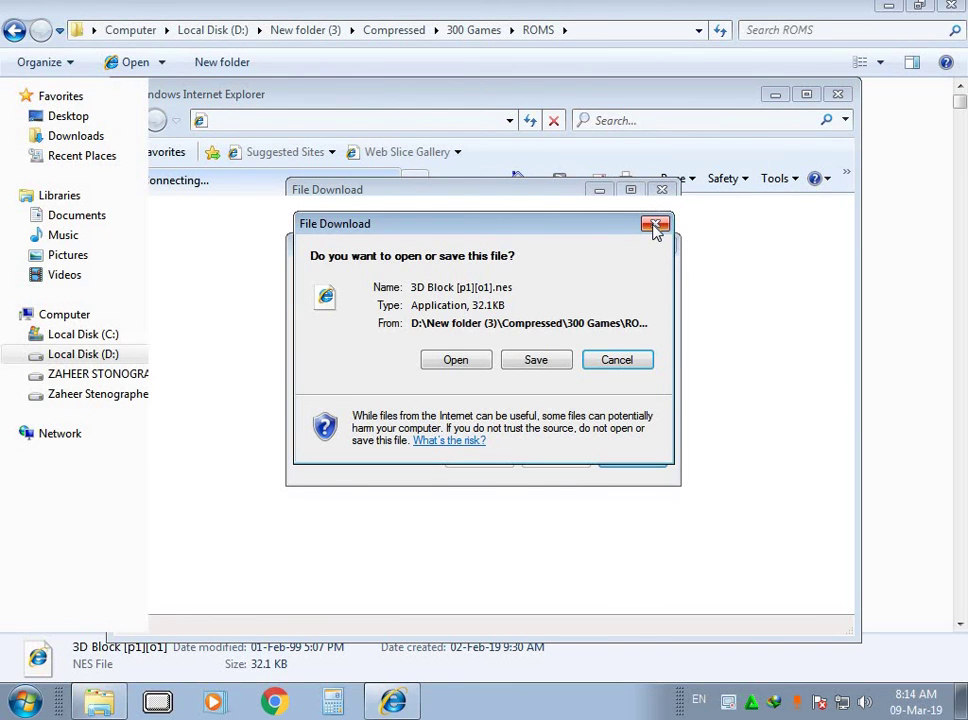
pyautogui.click(656, 225)
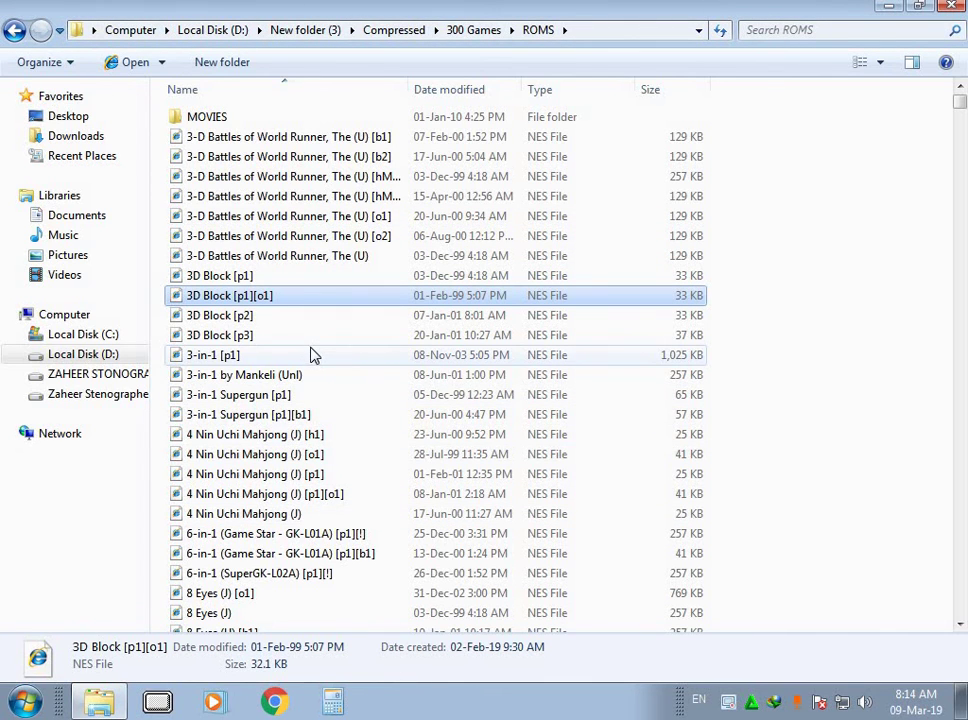
# Step: Return to the 300 Games folder and extract the fceux-2.1.2-win32 archive there
pyautogui.click(10, 32)
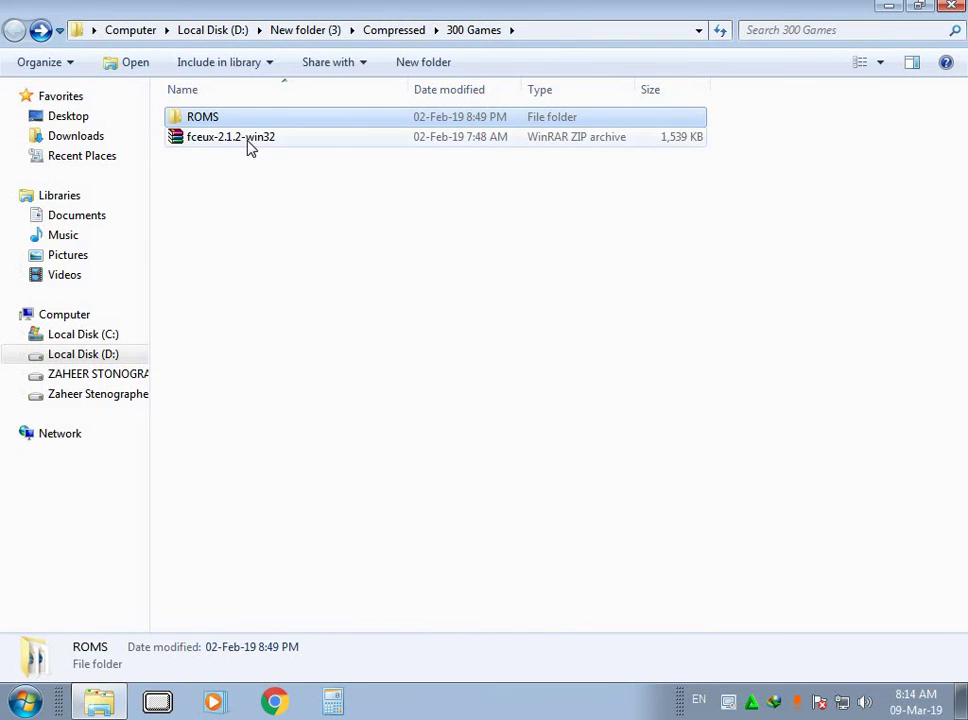
pyautogui.click(250, 145)
pyautogui.rightClick(250, 143)
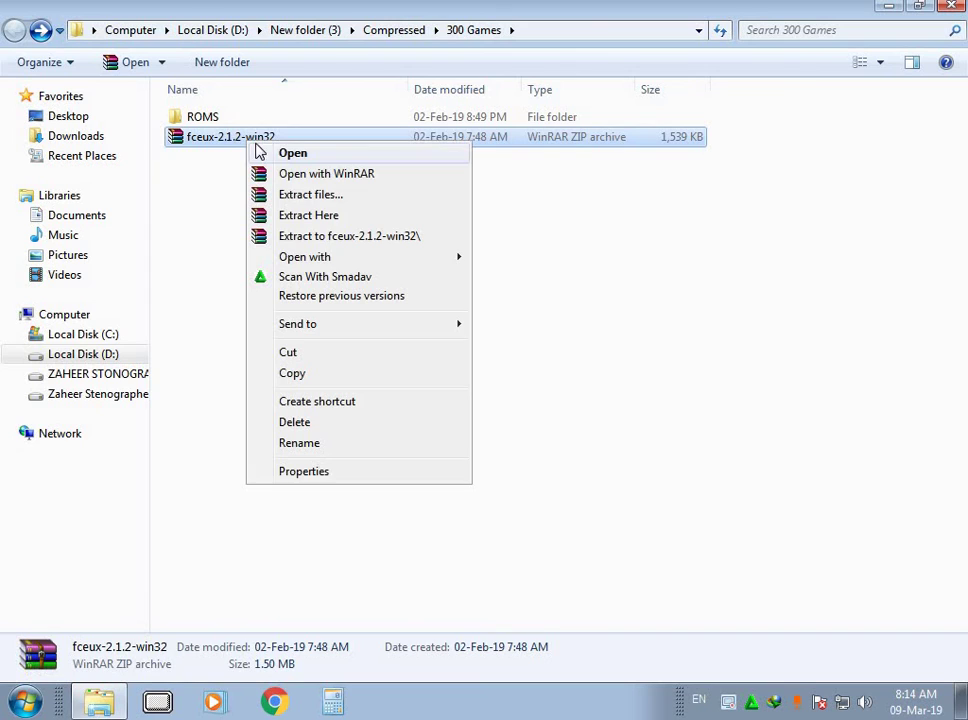
pyautogui.click(324, 216)
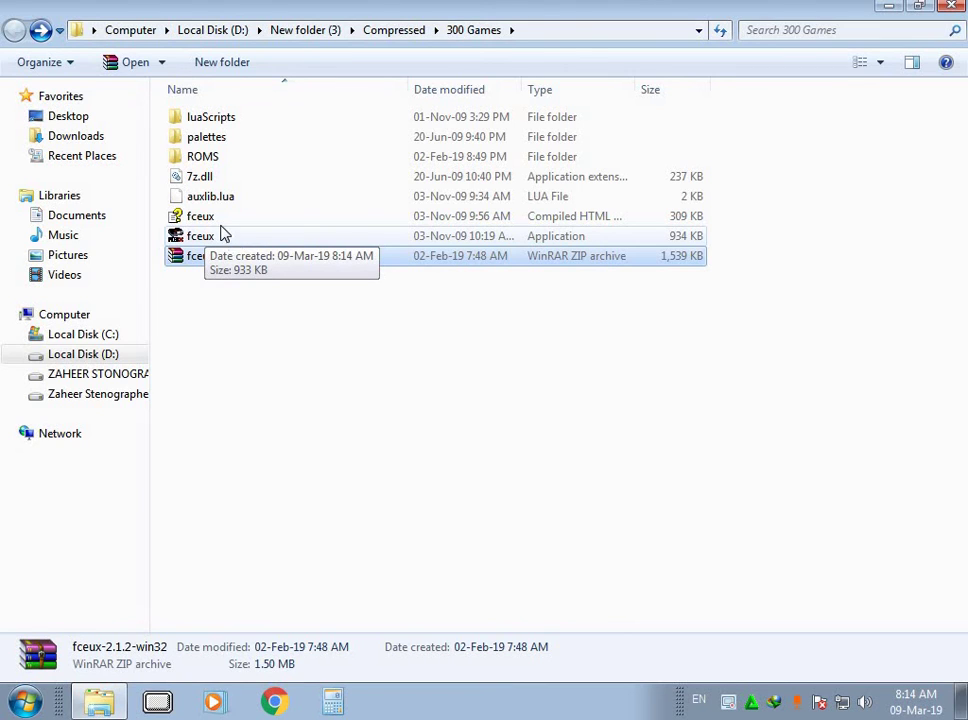
# Step: Launch the extracted fceux application, maximize its window and bring up the Open ROM dialog
pyautogui.doubleClick(224, 238)
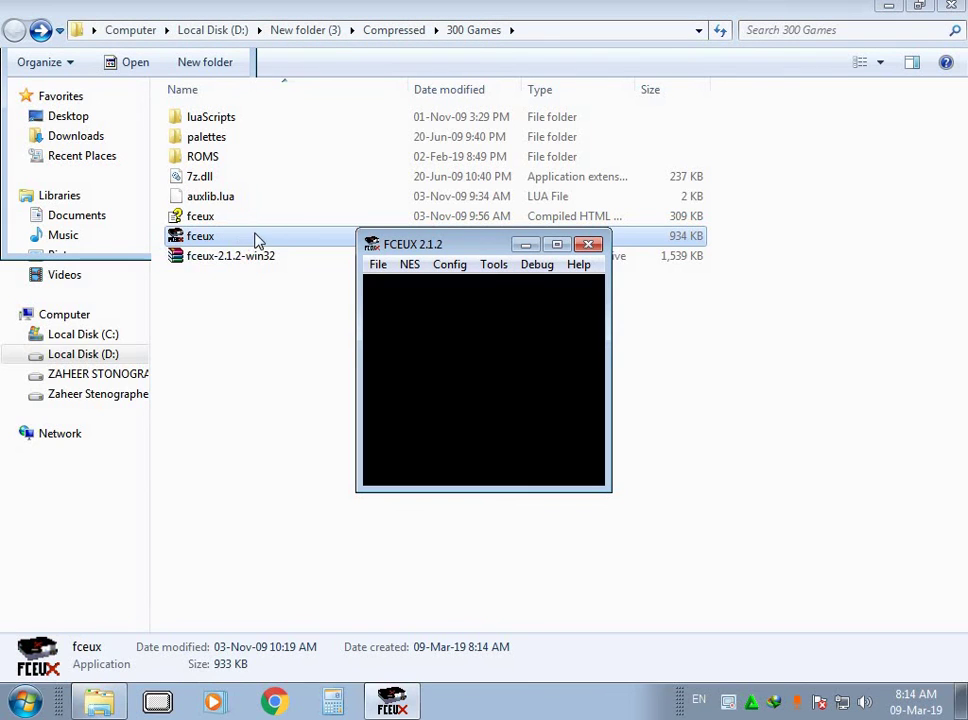
pyautogui.click(557, 244)
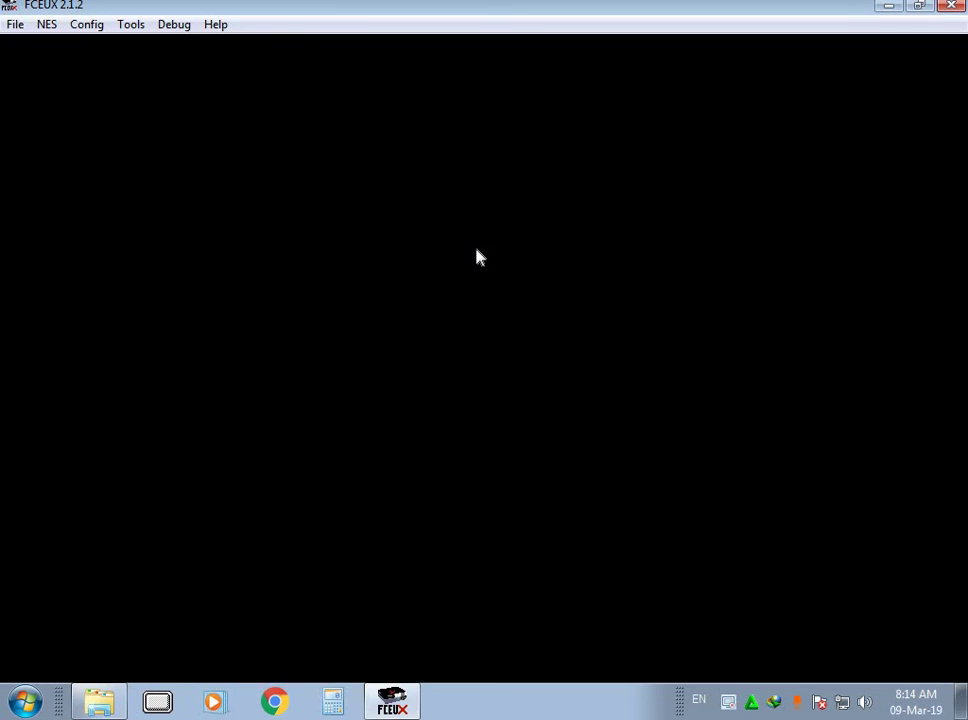
pyautogui.click(16, 26)
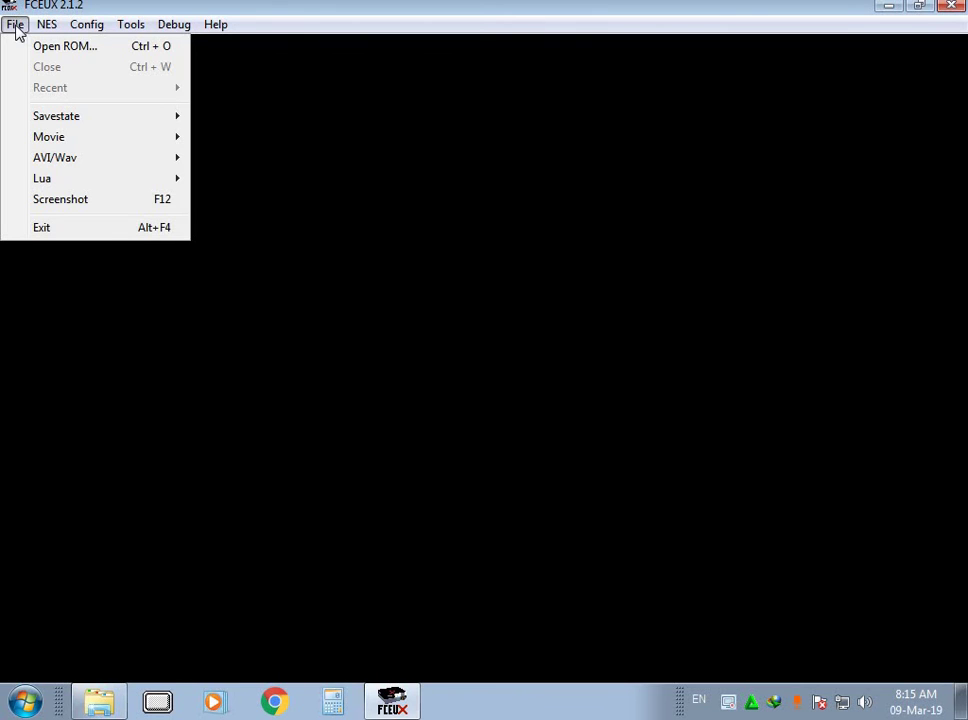
pyautogui.click(64, 48)
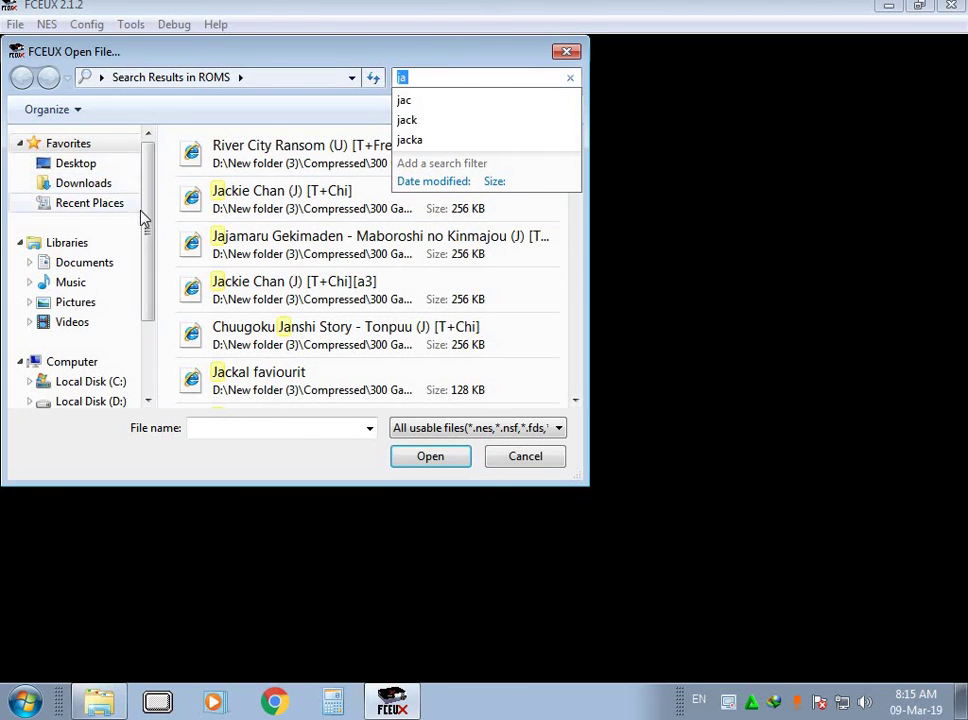
# Step: Browse to the ROMS folder by way of 300 Games - Shortcut on the Desktop
pyautogui.scroll(-1, 145, 220)
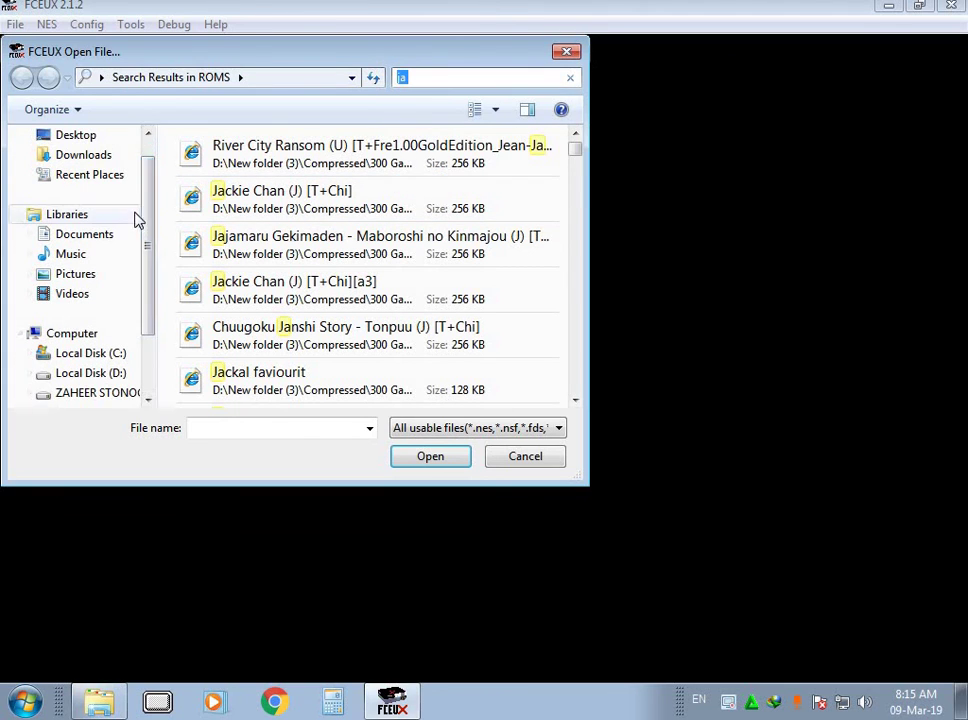
pyautogui.click(97, 139)
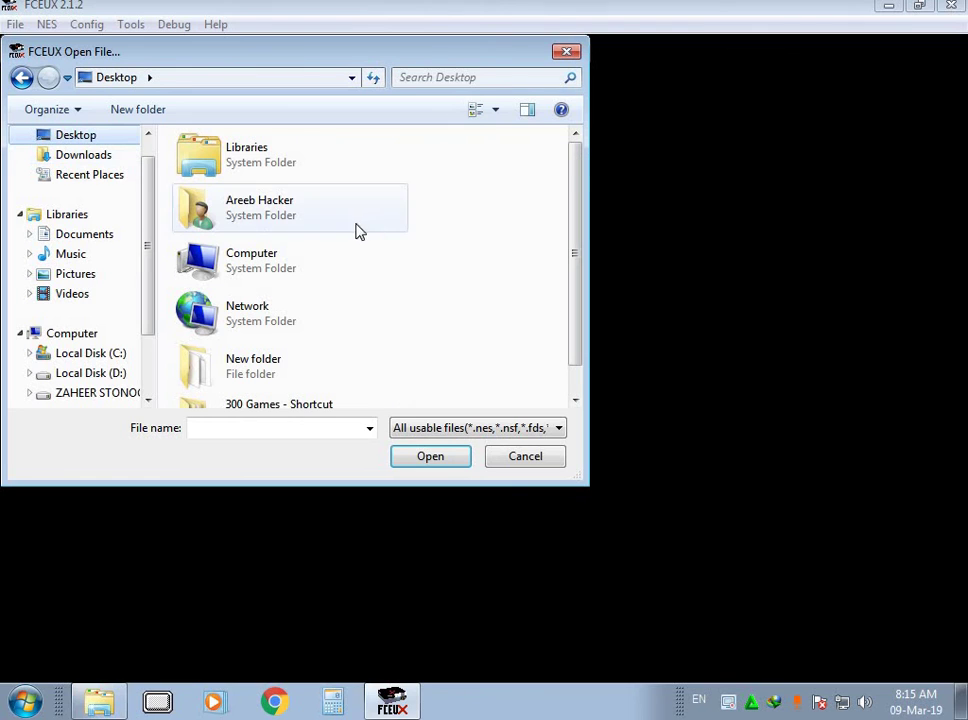
pyautogui.scroll(-2, 568, 230)
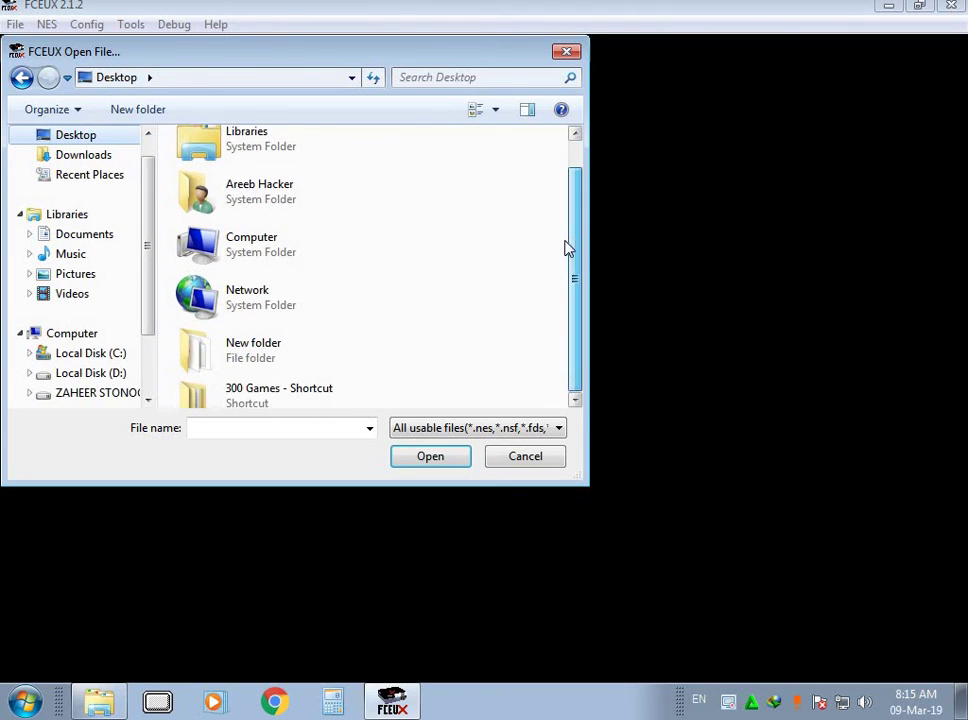
pyautogui.doubleClick(249, 373)
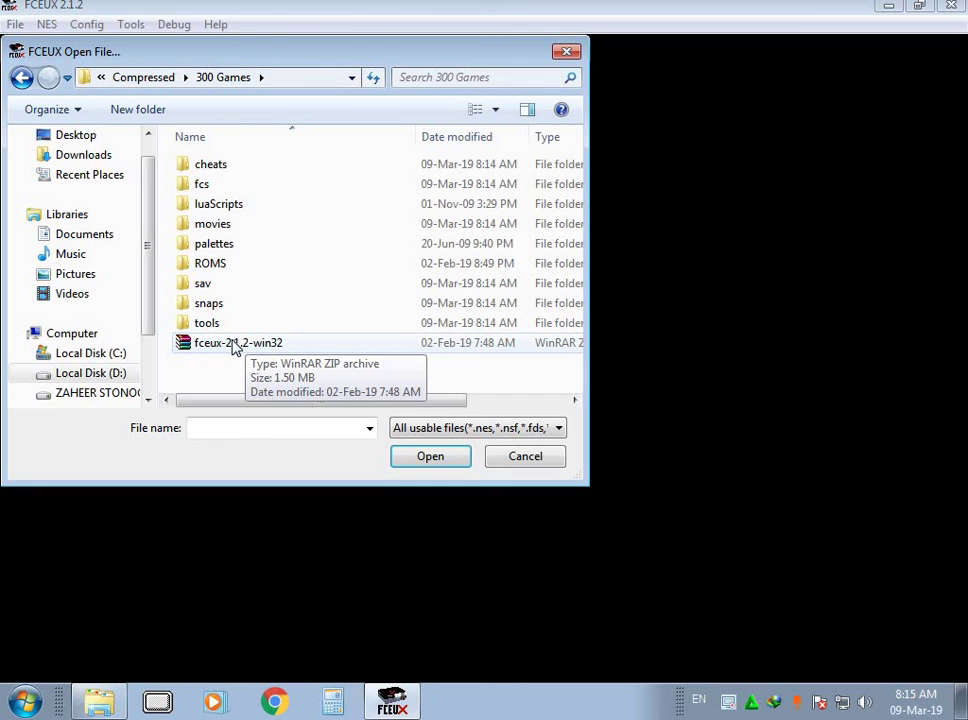
pyautogui.doubleClick(217, 270)
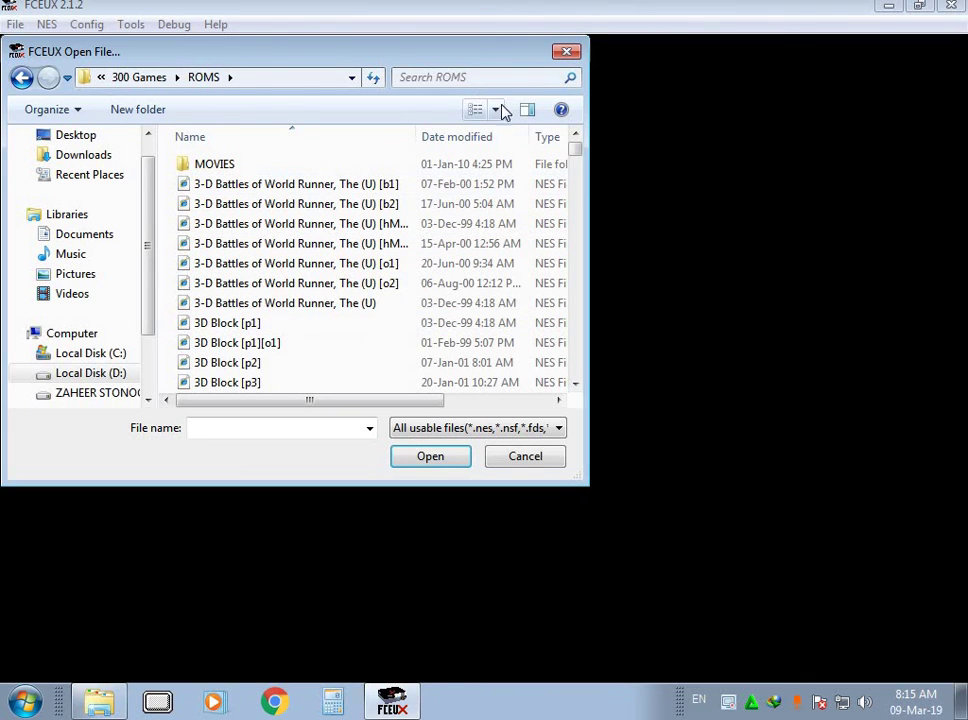
# Step: Search the ROMS folder for "jack" and load the game Jackal faviourit
pyautogui.click(484, 73)
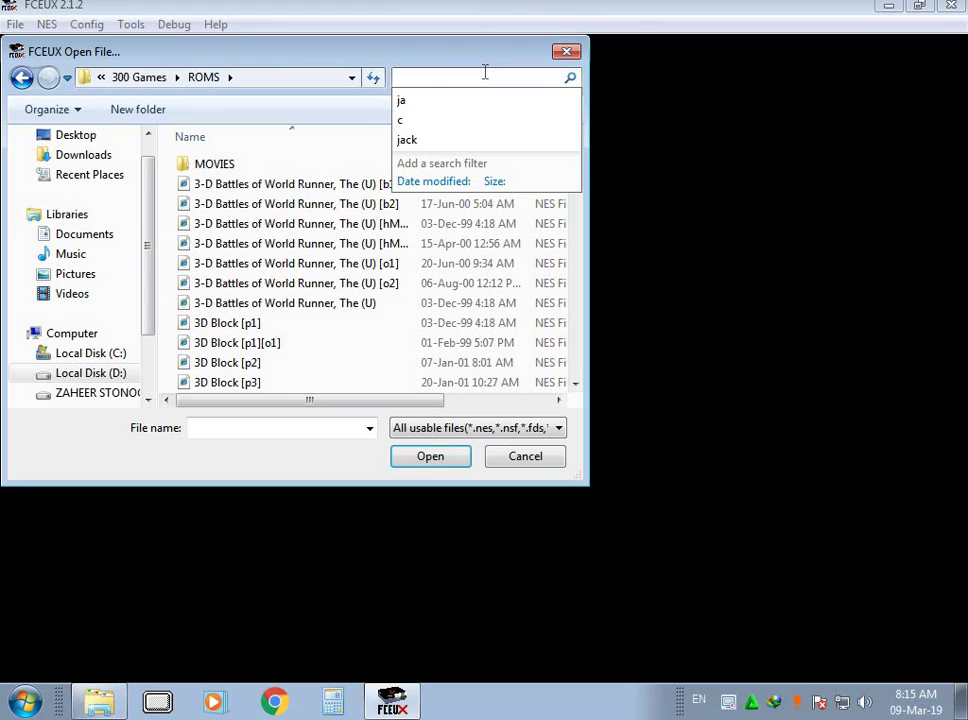
pyautogui.write('jackle')
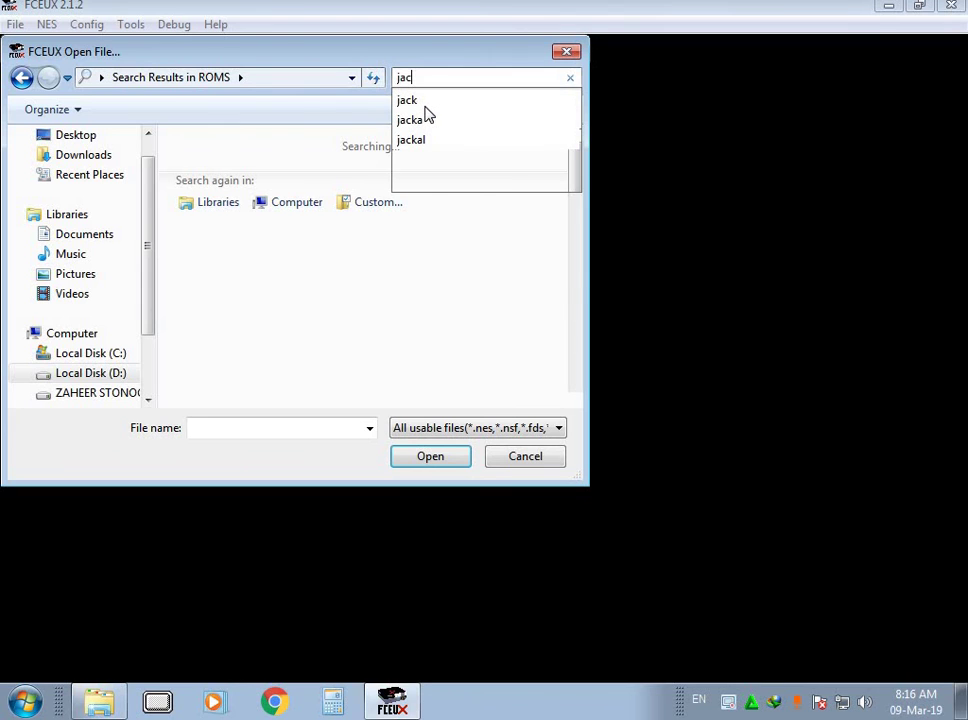
pyautogui.write('k')
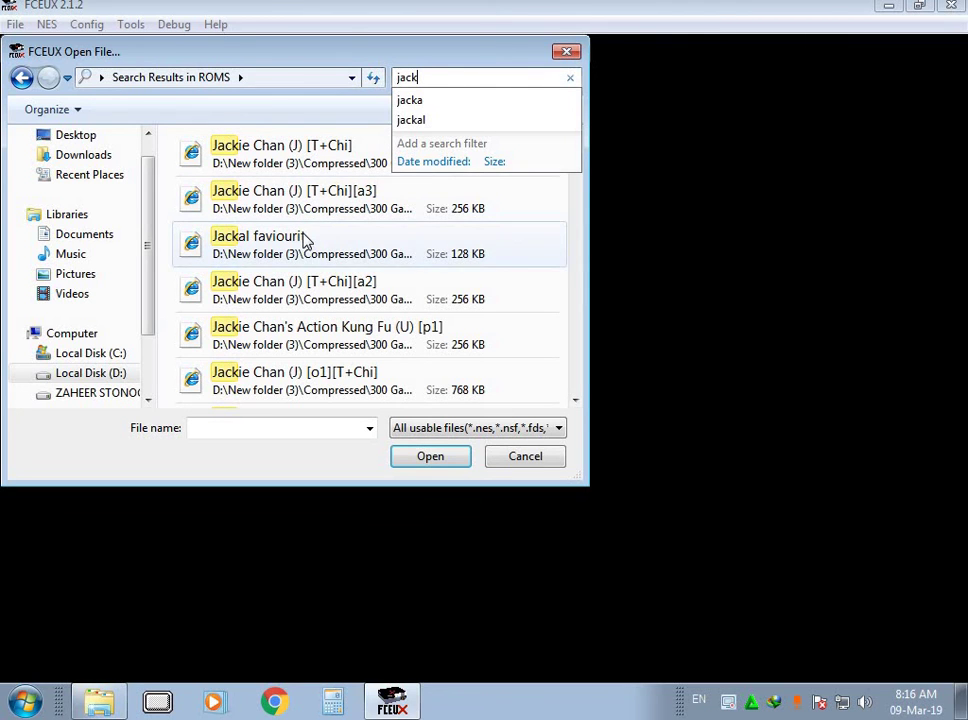
pyautogui.click(303, 241)
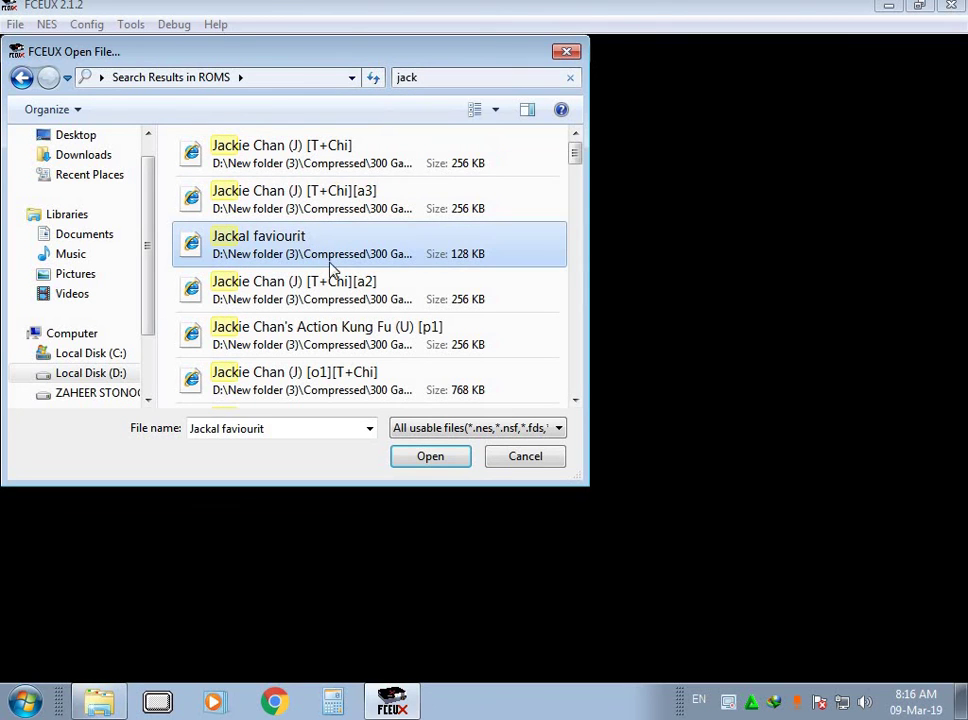
pyautogui.click(425, 457)
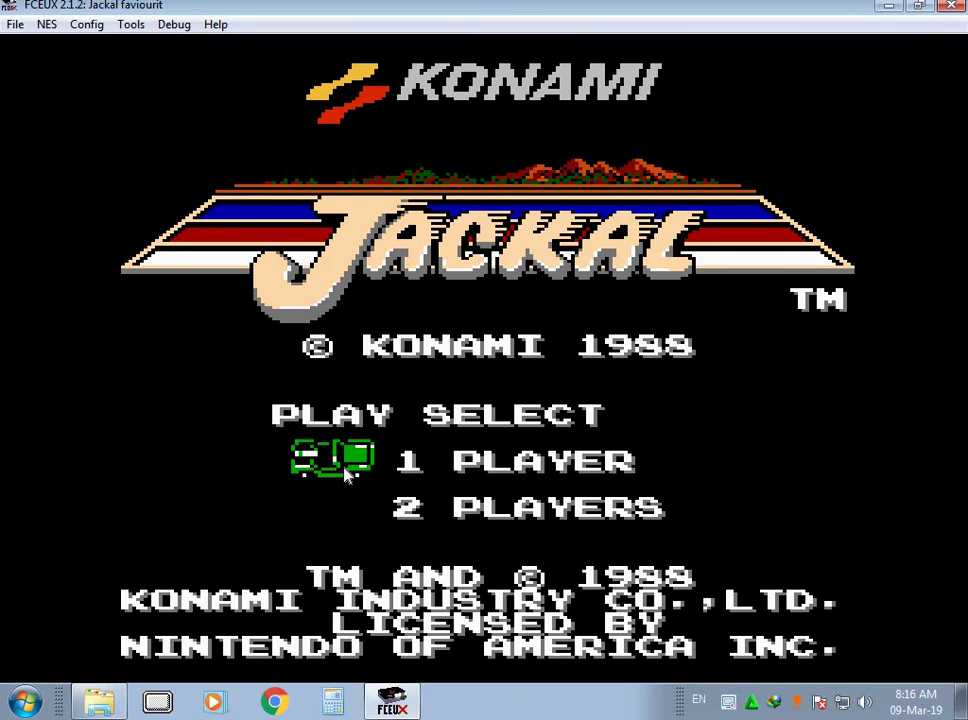
# Step: Start a 2 PLAYERS game from the Jackal title screen and drive the first player's jeep up the beach
pyautogui.press('Down')
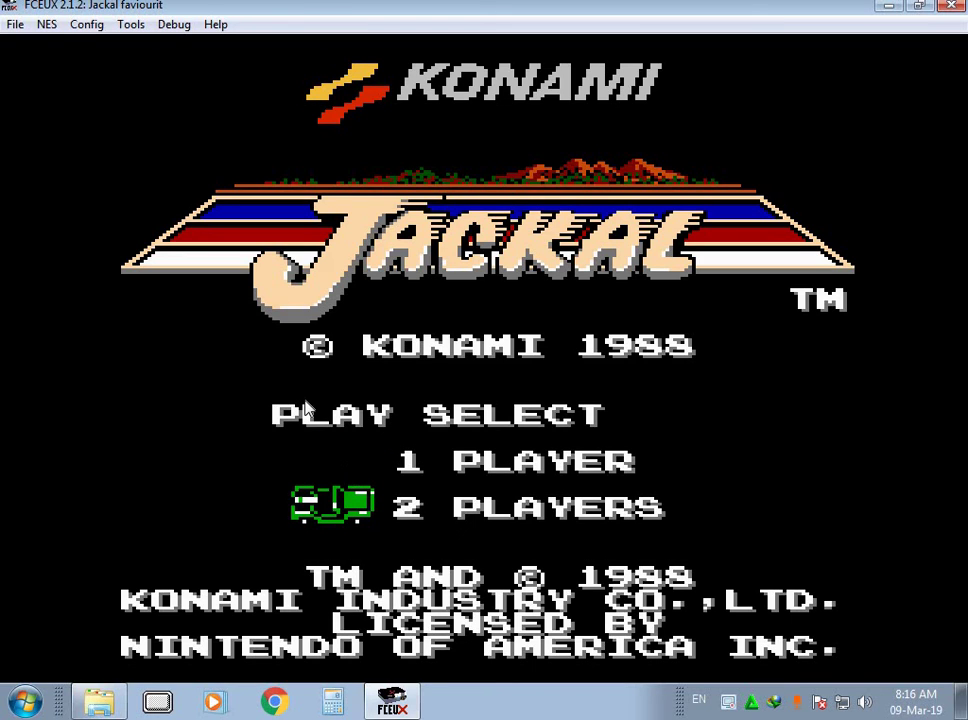
pyautogui.click(84, 27)
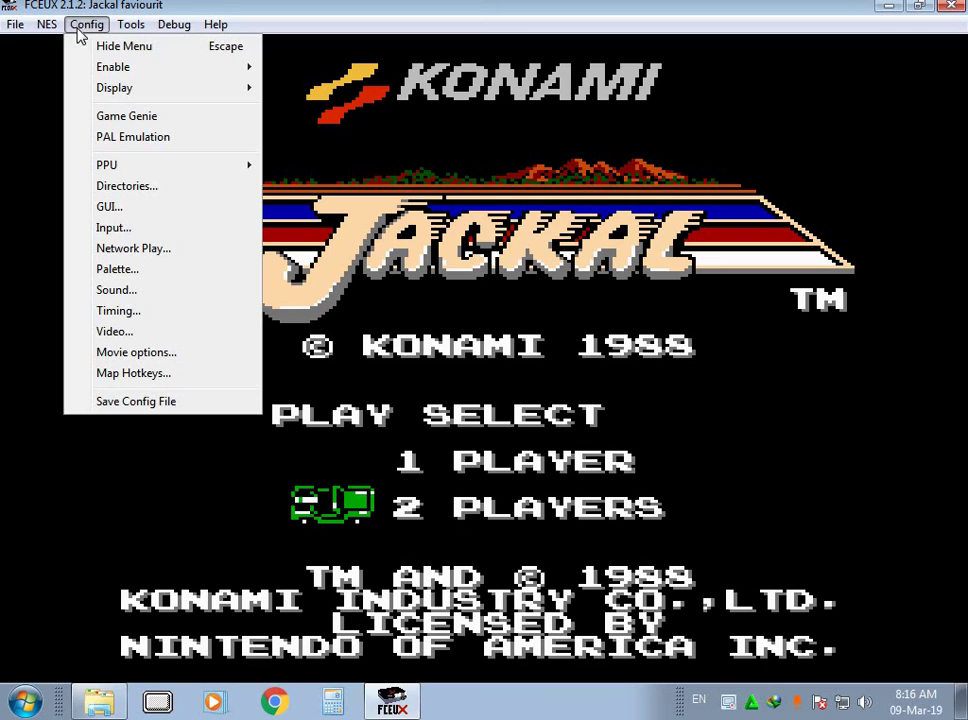
pyautogui.click(402, 242)
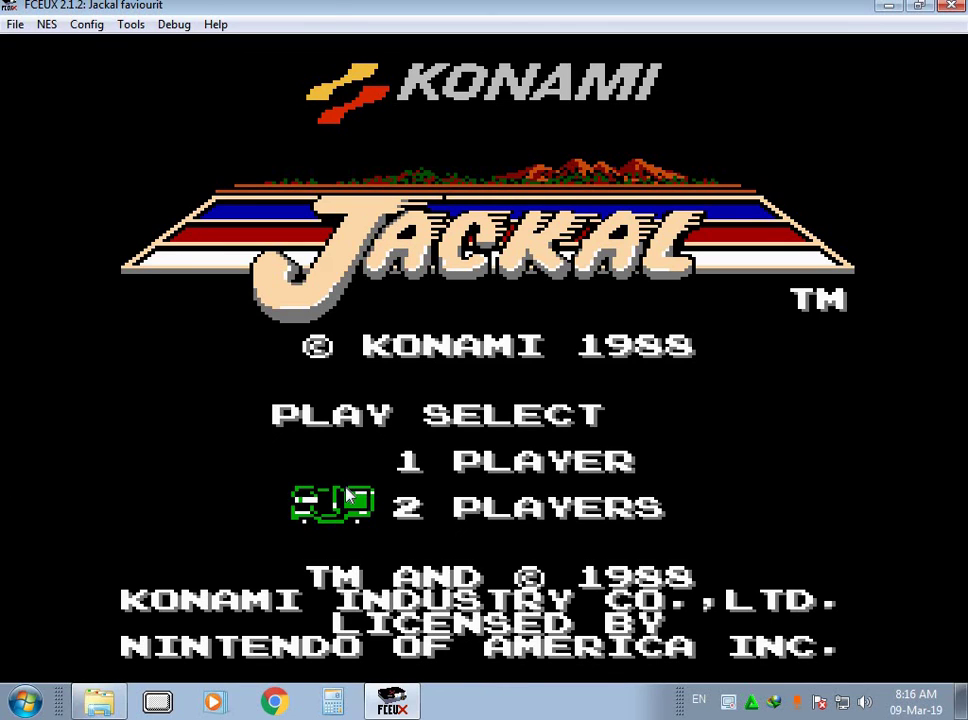
pyautogui.press('s')
pyautogui.press('s')
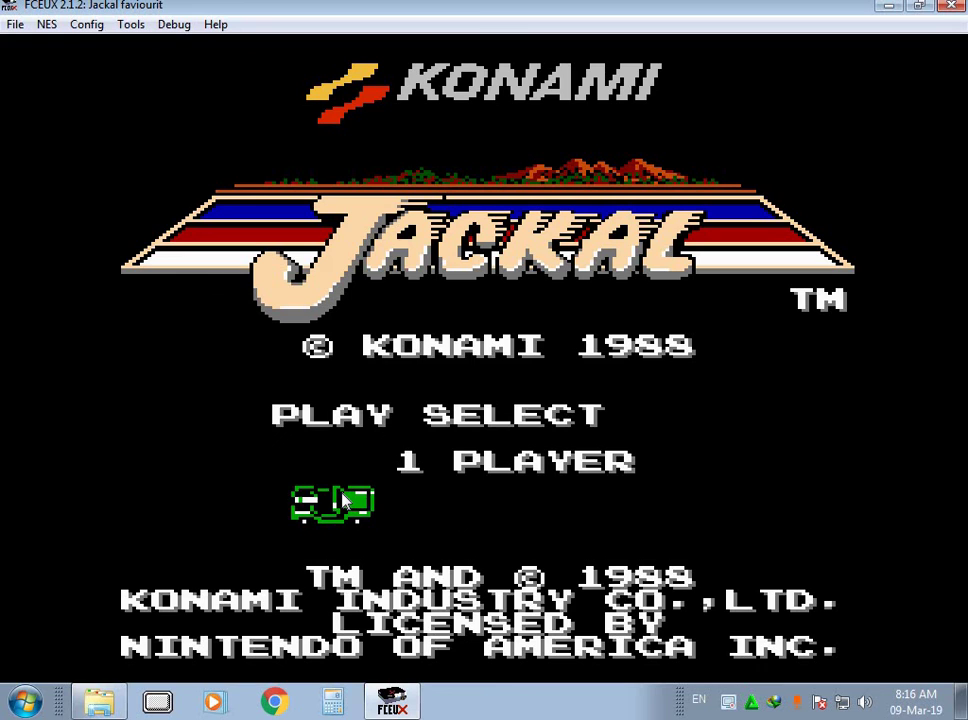
pyautogui.press('Return')
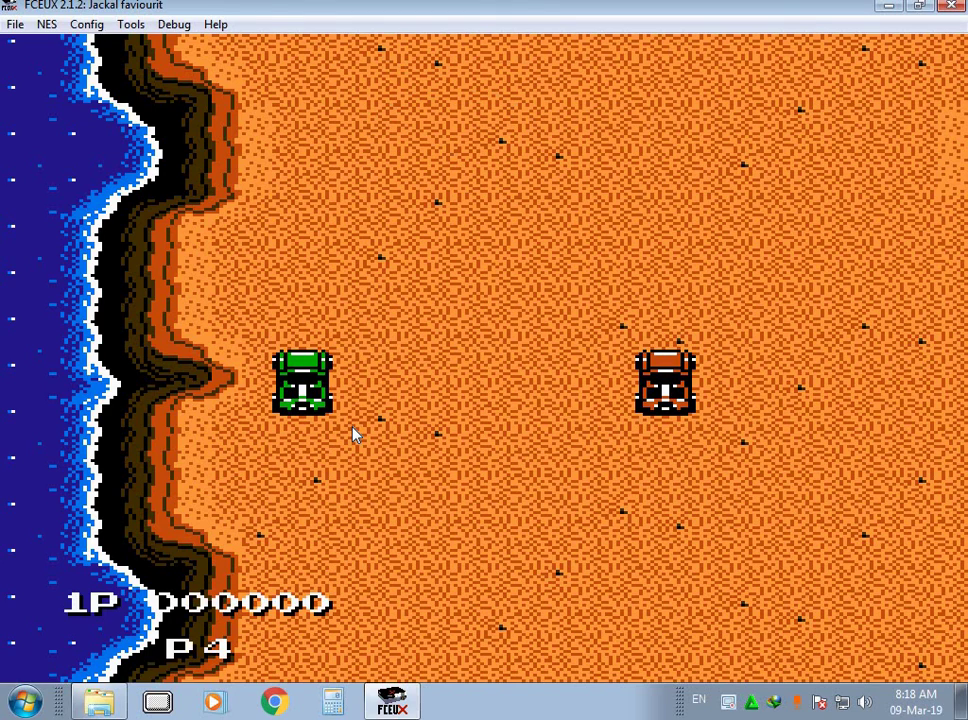
pyautogui.press('Up')
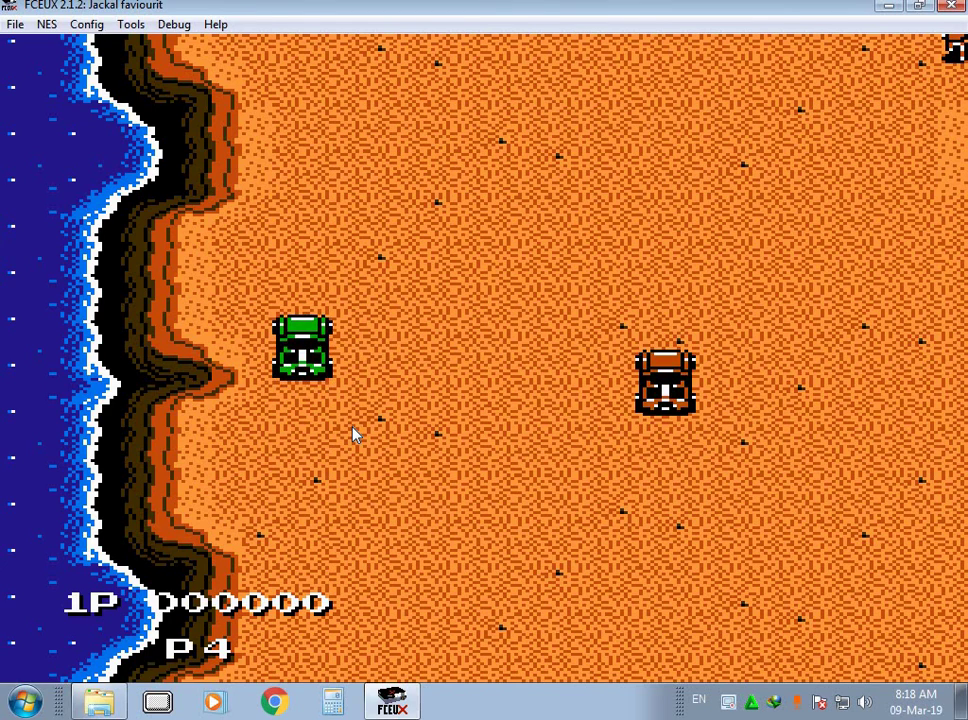
pyautogui.press('Up')
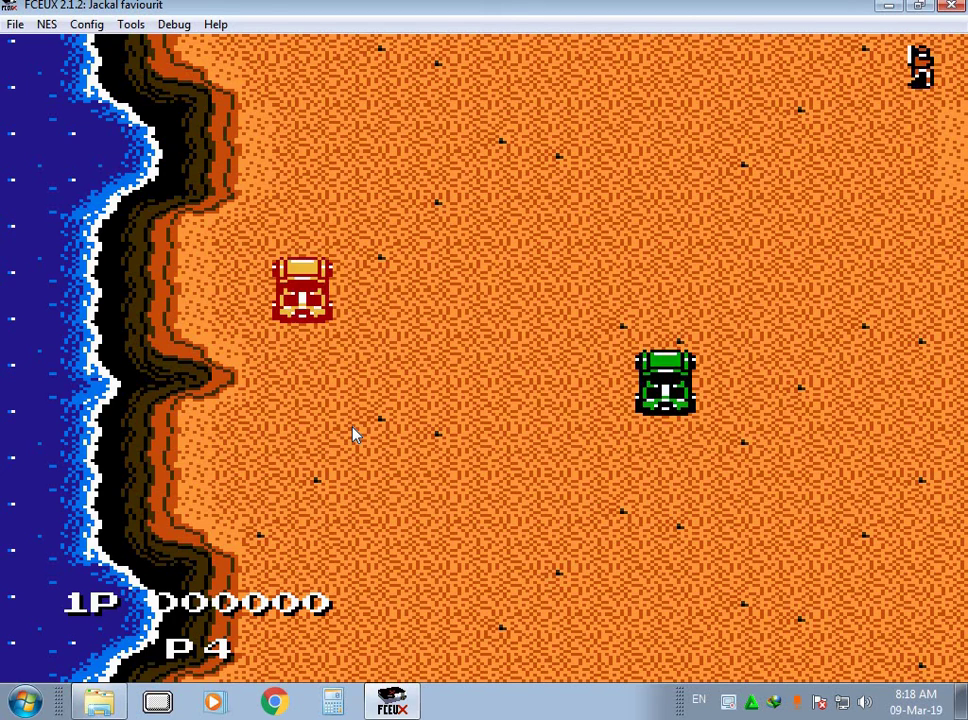
# Step: Open the input configuration for the Port 2 gamepad and map Up on Virtual Gamepad 2 to Num 8
pyautogui.click(88, 25)
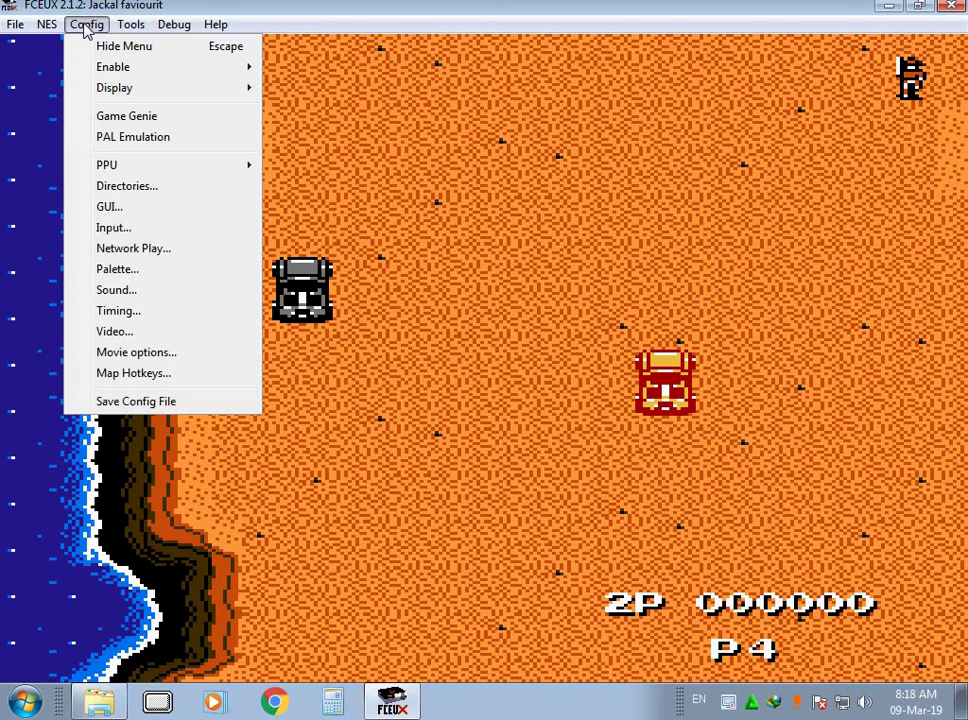
pyautogui.click(110, 227)
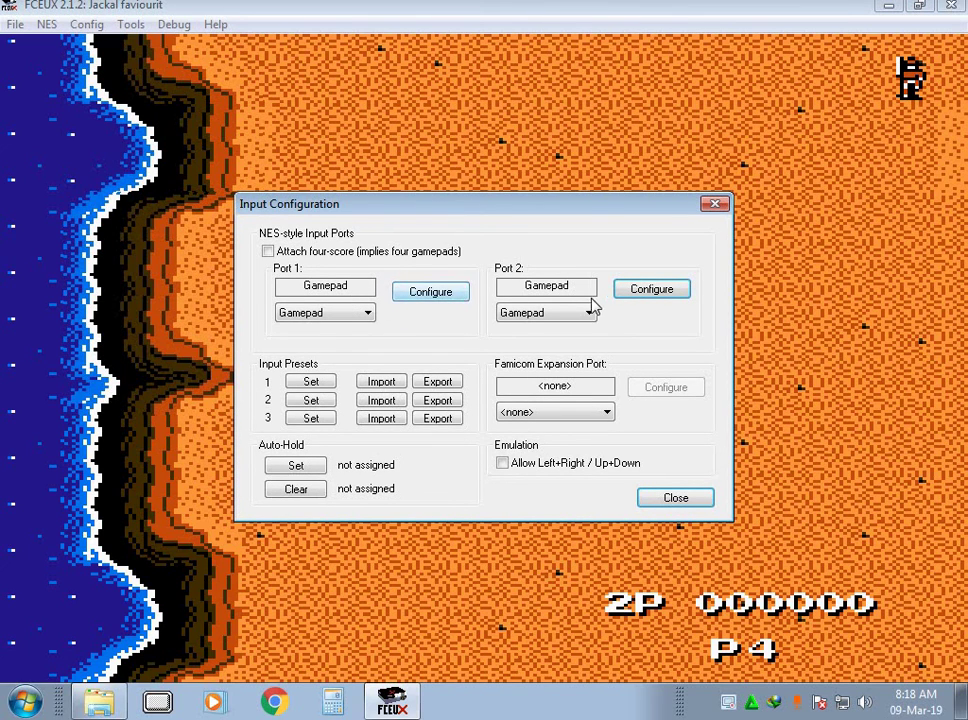
pyautogui.click(647, 289)
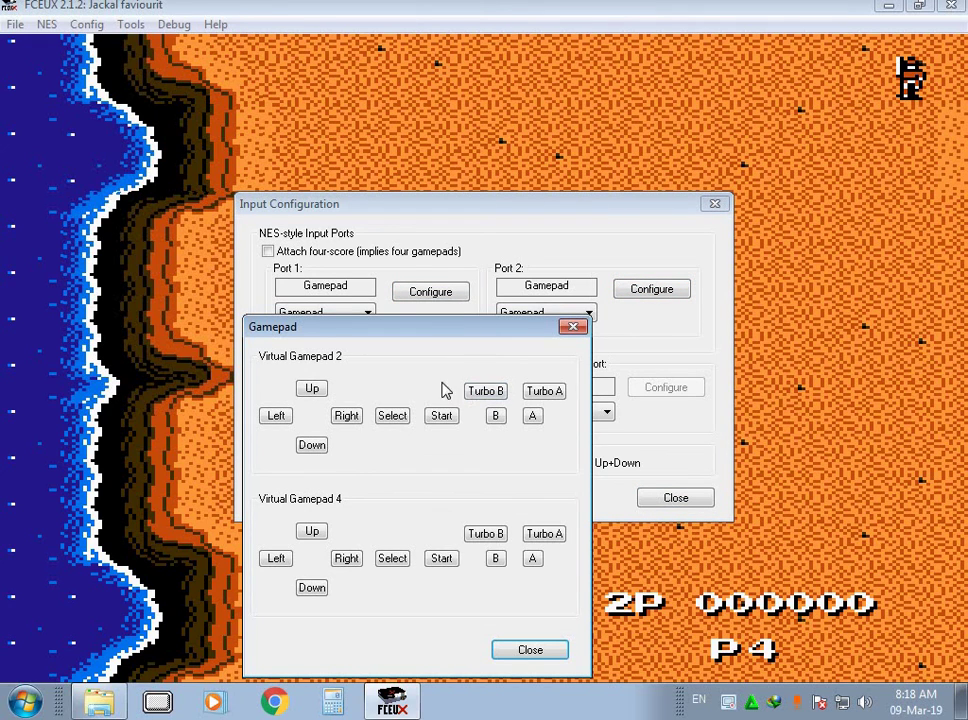
pyautogui.click(311, 390)
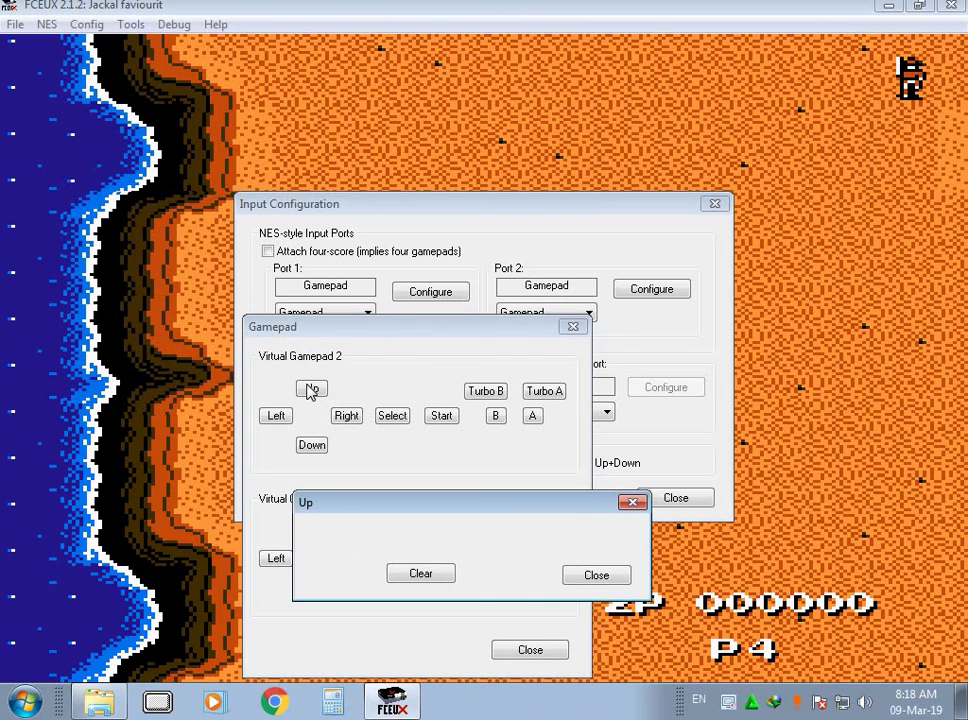
pyautogui.press('KP_8')
pyautogui.click(596, 576)
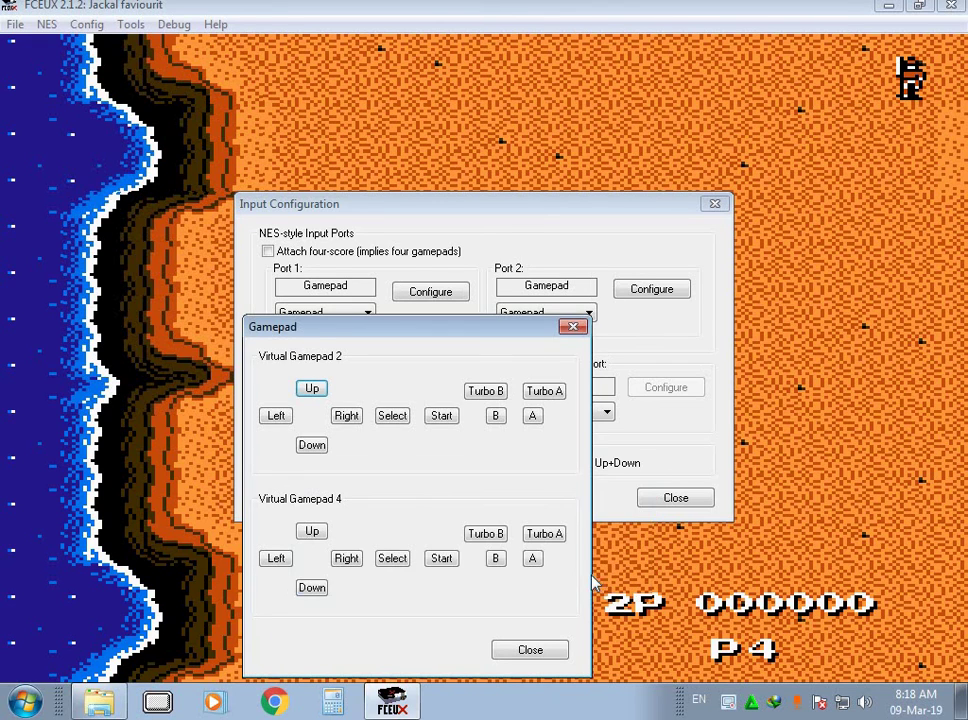
# Step: Map Virtual Gamepad 2's Left to Num 4, Down to Num 2 and Right to Num 6
pyautogui.click(276, 417)
pyautogui.press('KP_4')
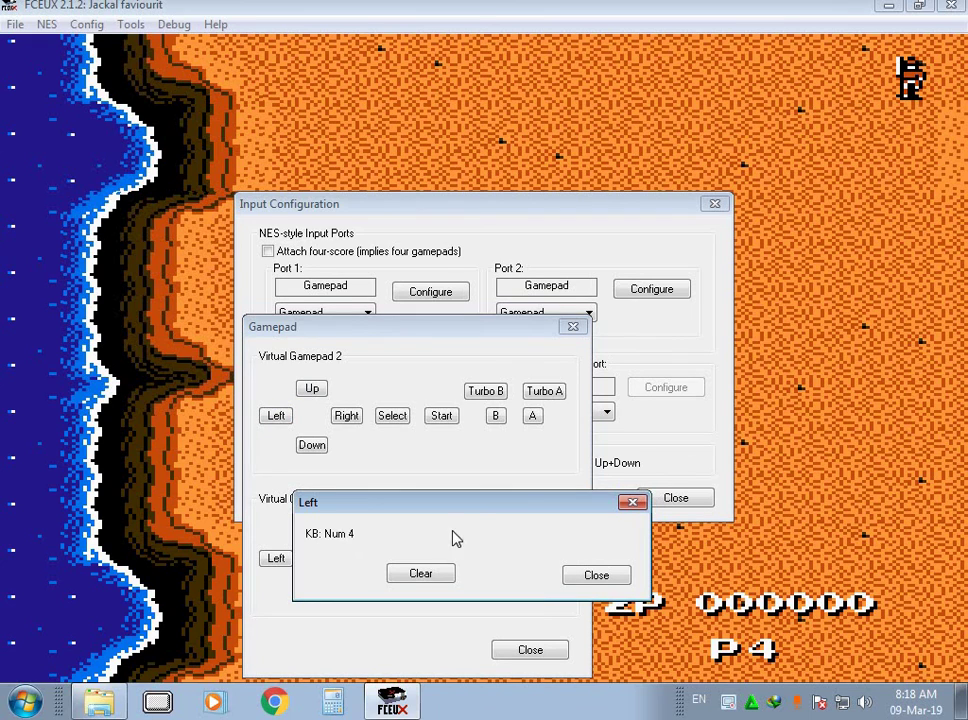
pyautogui.click(596, 575)
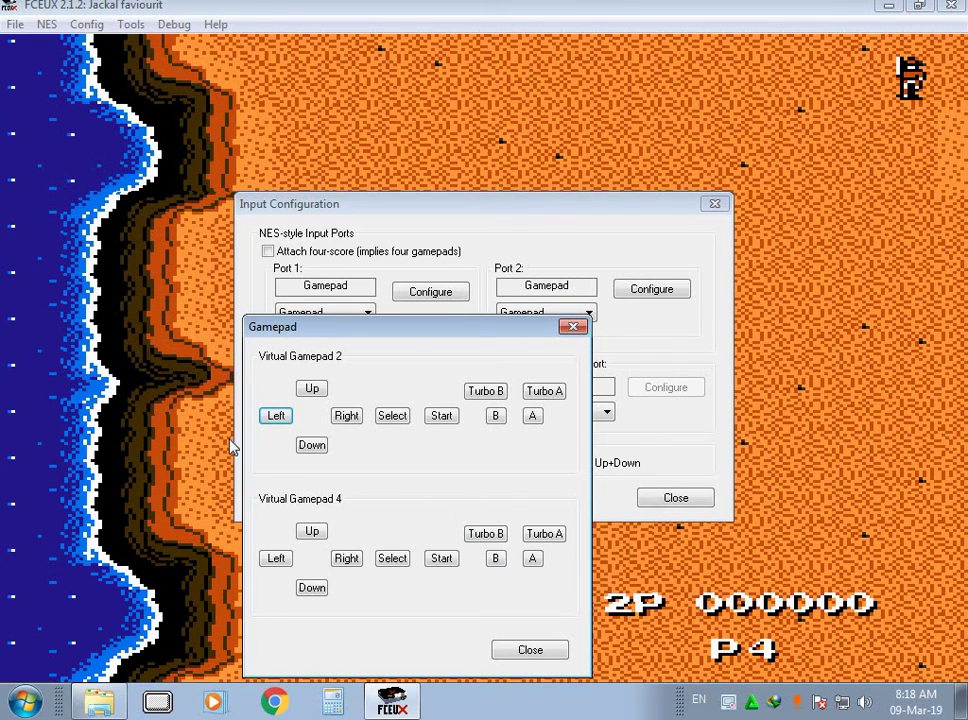
pyautogui.click(308, 445)
pyautogui.press('KP_2')
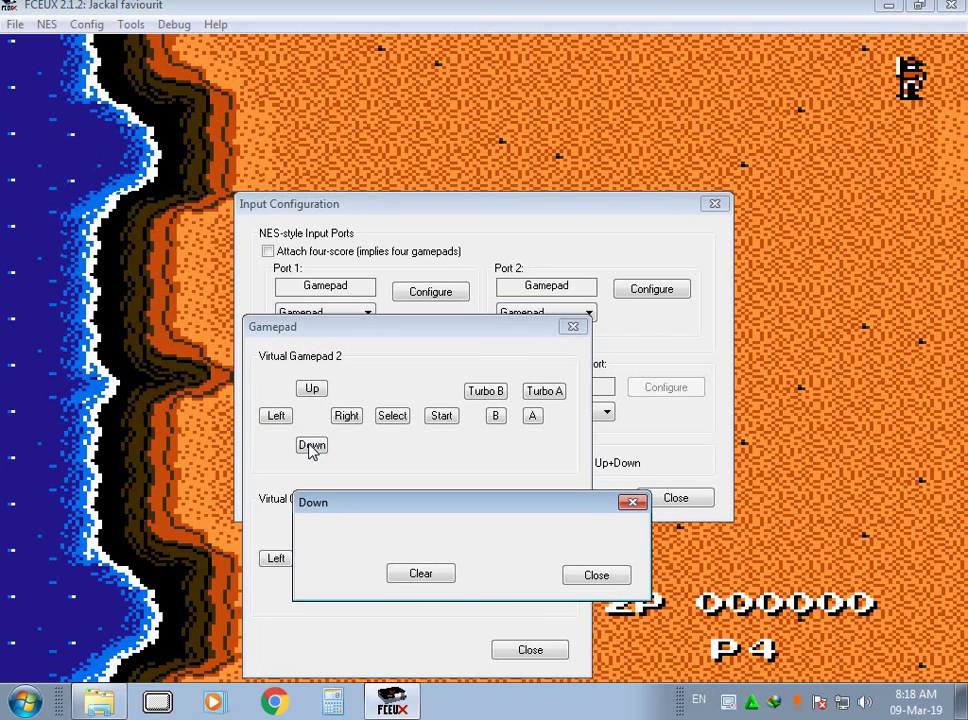
pyautogui.click(596, 575)
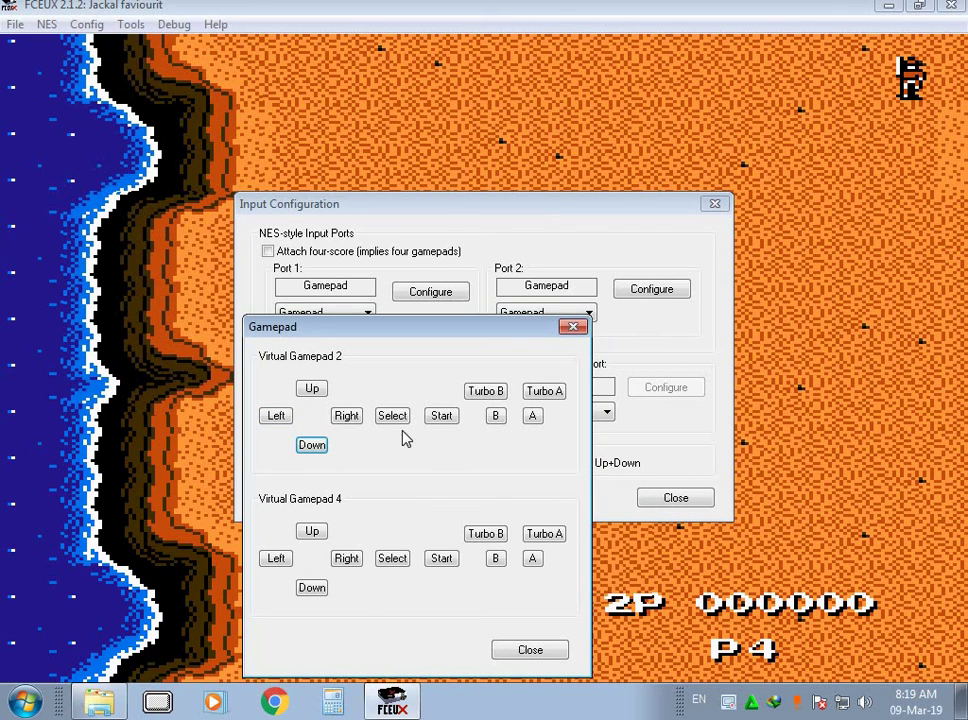
pyautogui.click(345, 416)
pyautogui.press('KP_6')
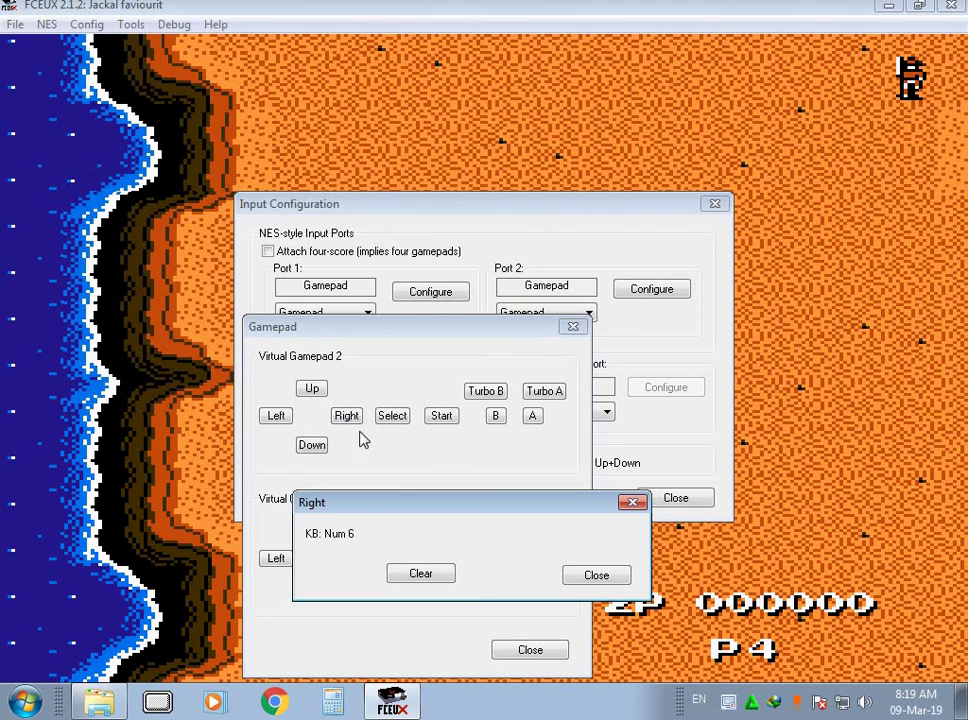
pyautogui.click(596, 575)
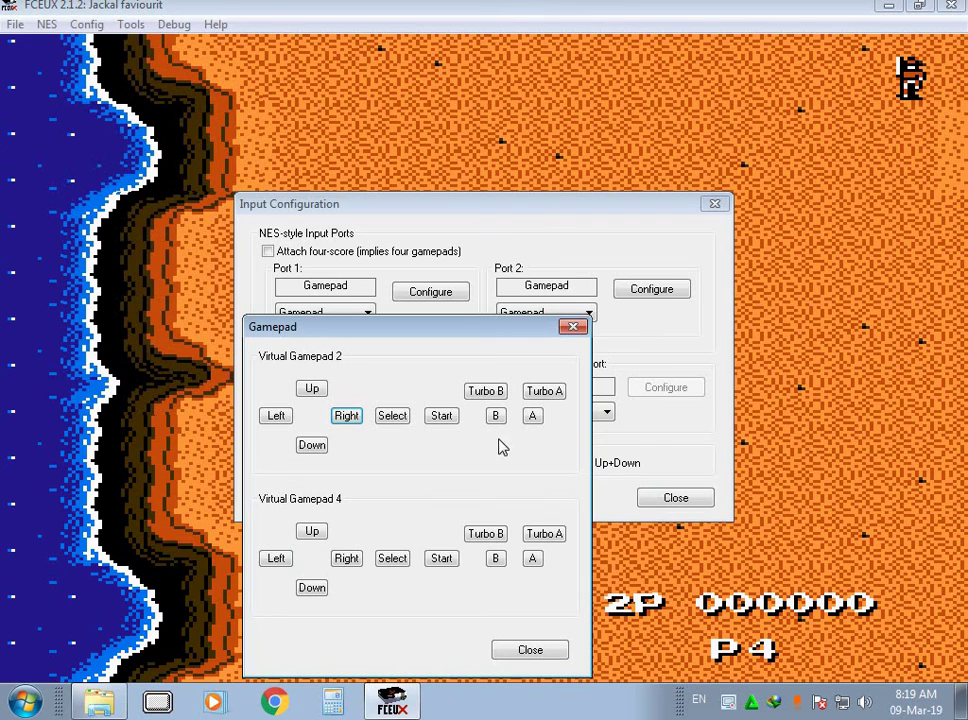
# Step: Map Virtual Gamepad 2's B to Num 0 and A to Num 2 and Num 4, and close the input configuration
pyautogui.click(498, 416)
pyautogui.press('KP_0')
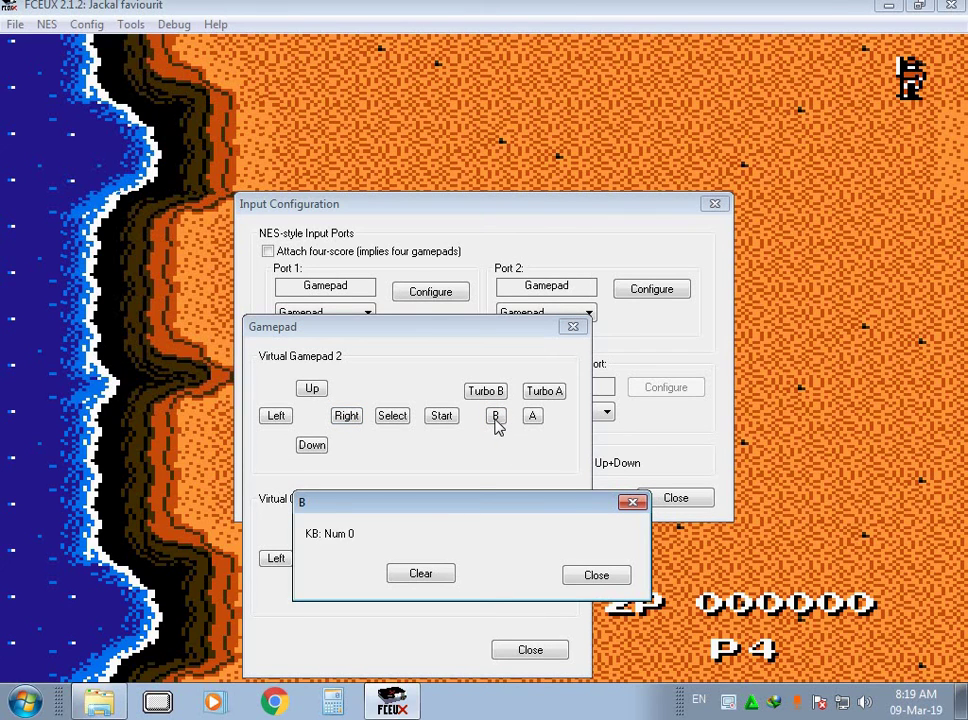
pyautogui.click(586, 576)
pyautogui.click(533, 418)
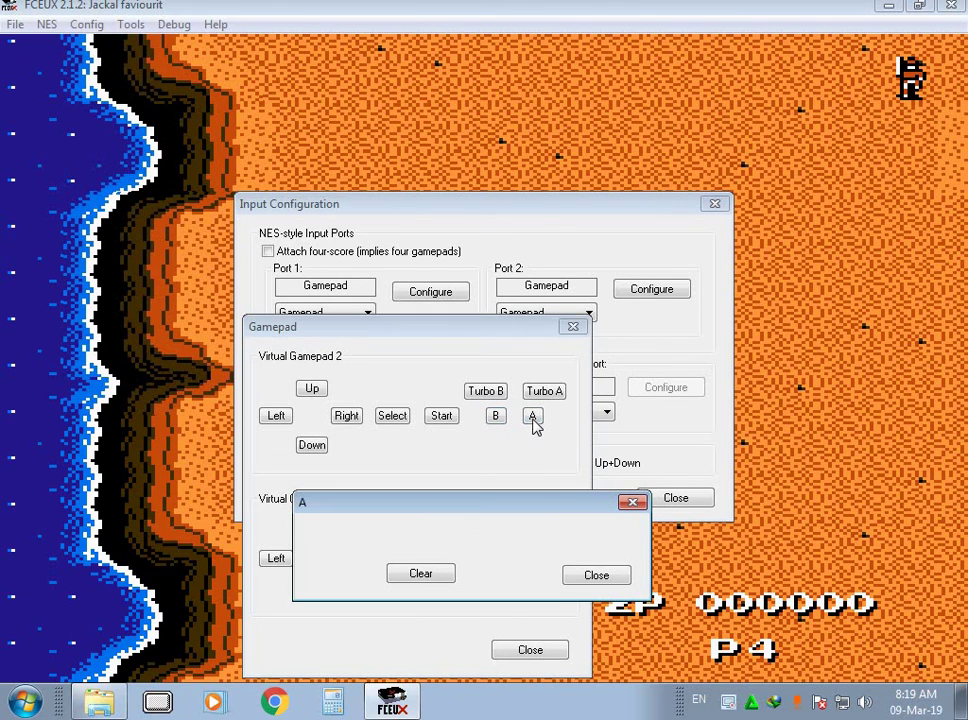
pyautogui.press('KP_2')
pyautogui.press('KP_4')
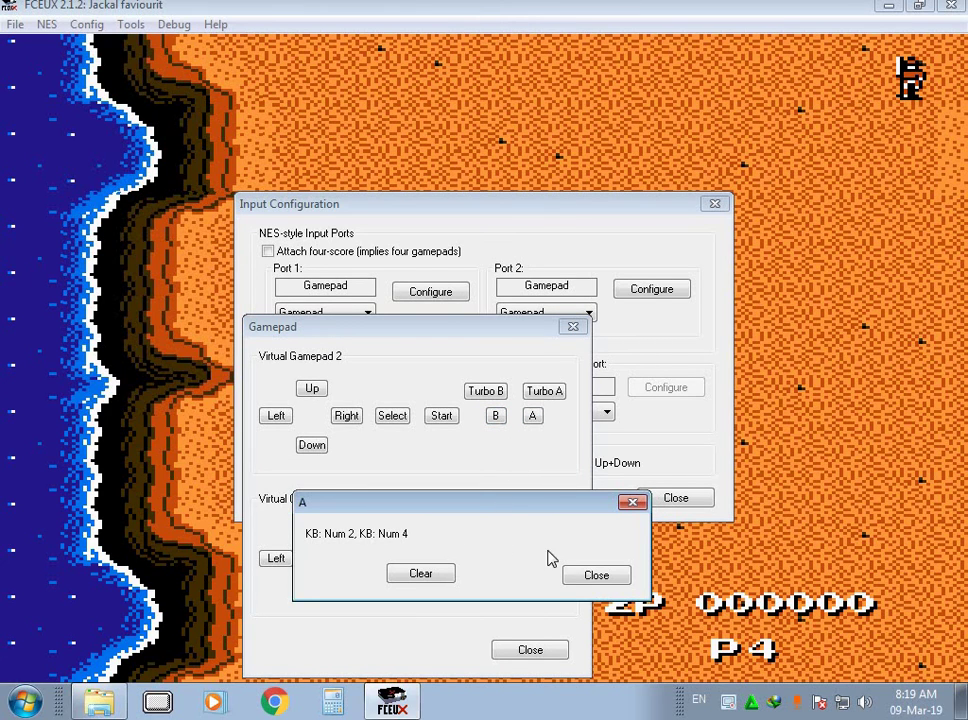
pyautogui.click(597, 574)
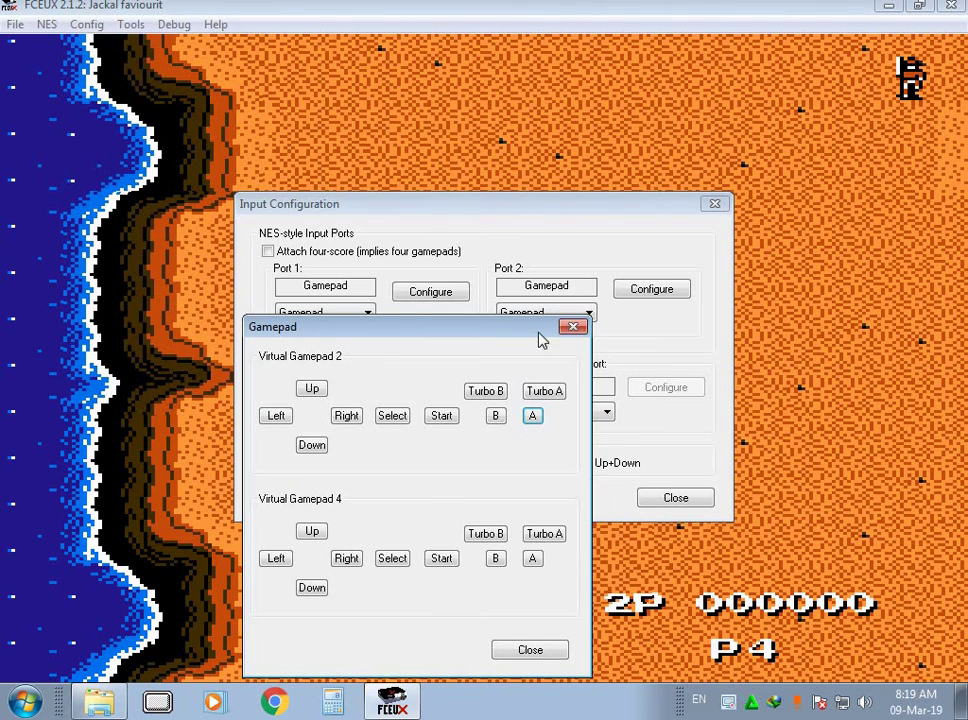
pyautogui.click(568, 329)
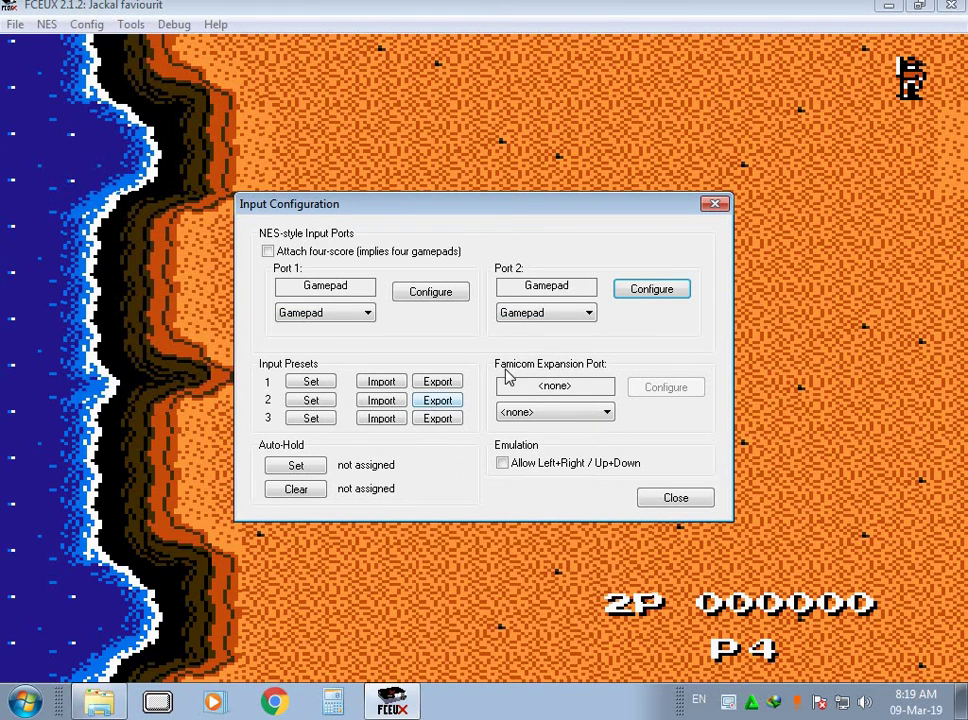
pyautogui.click(675, 498)
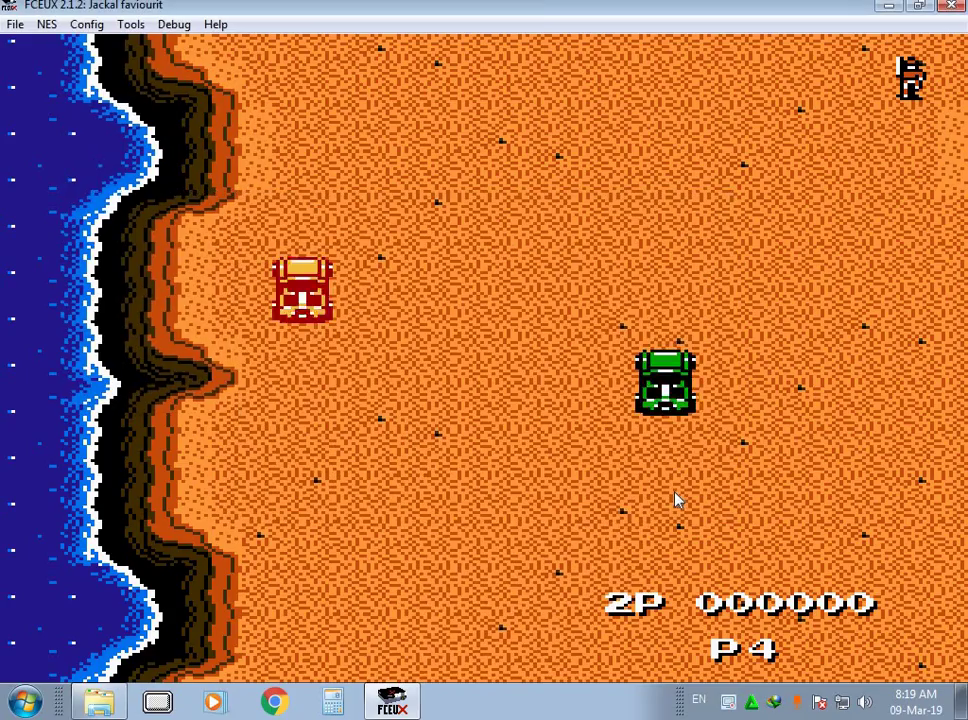
# Step: Drive the two players' jeeps around the beach in Jackal to try out the controls
pyautogui.press('Up')
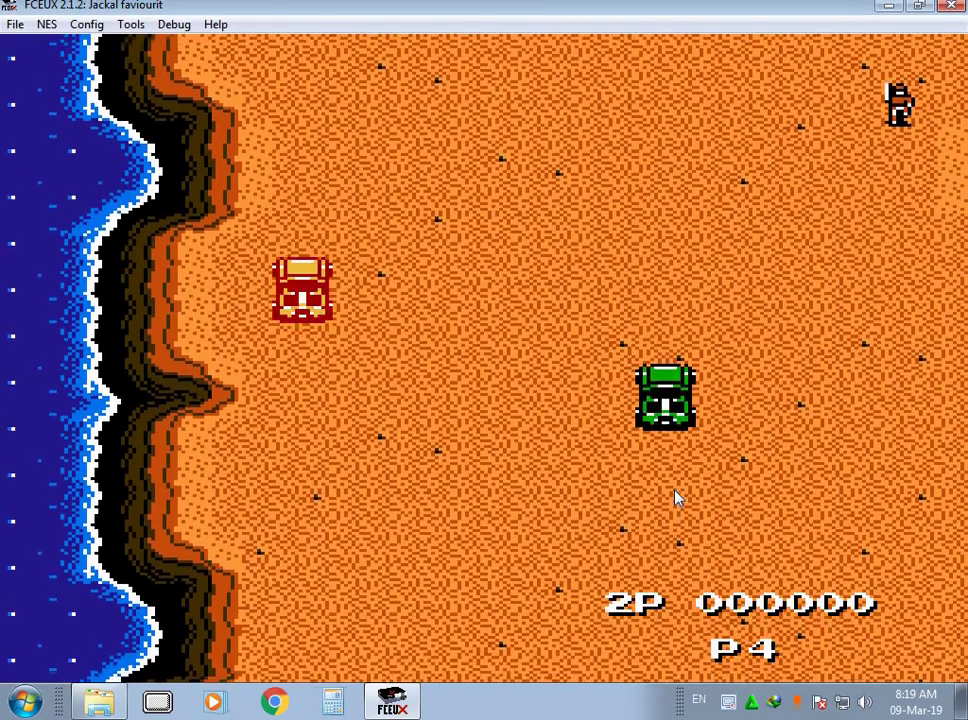
pyautogui.press('Up')
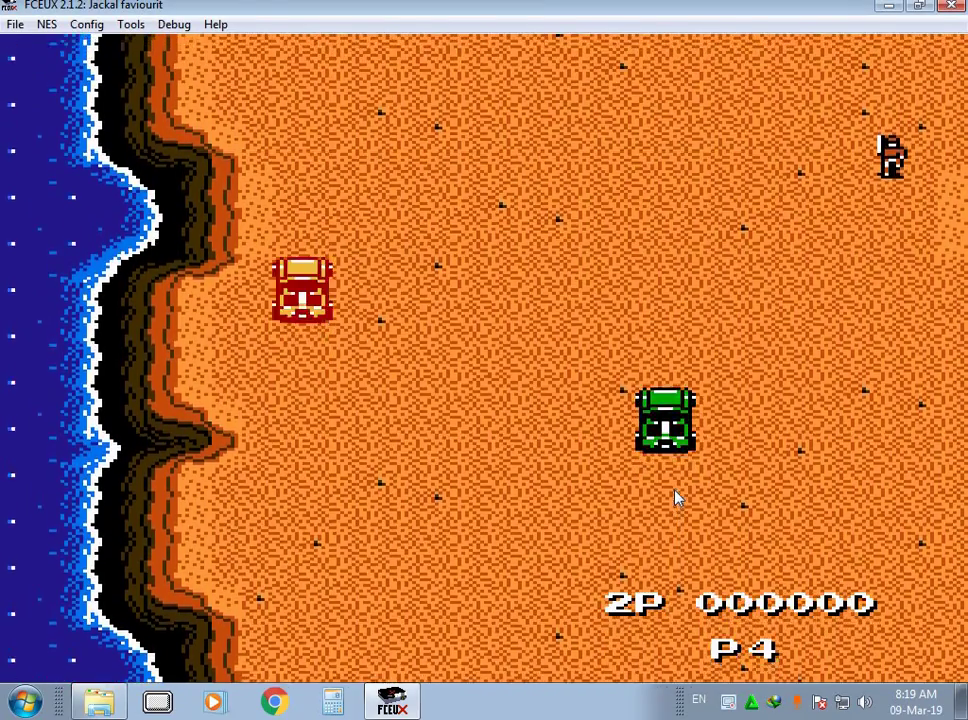
pyautogui.press('Up')
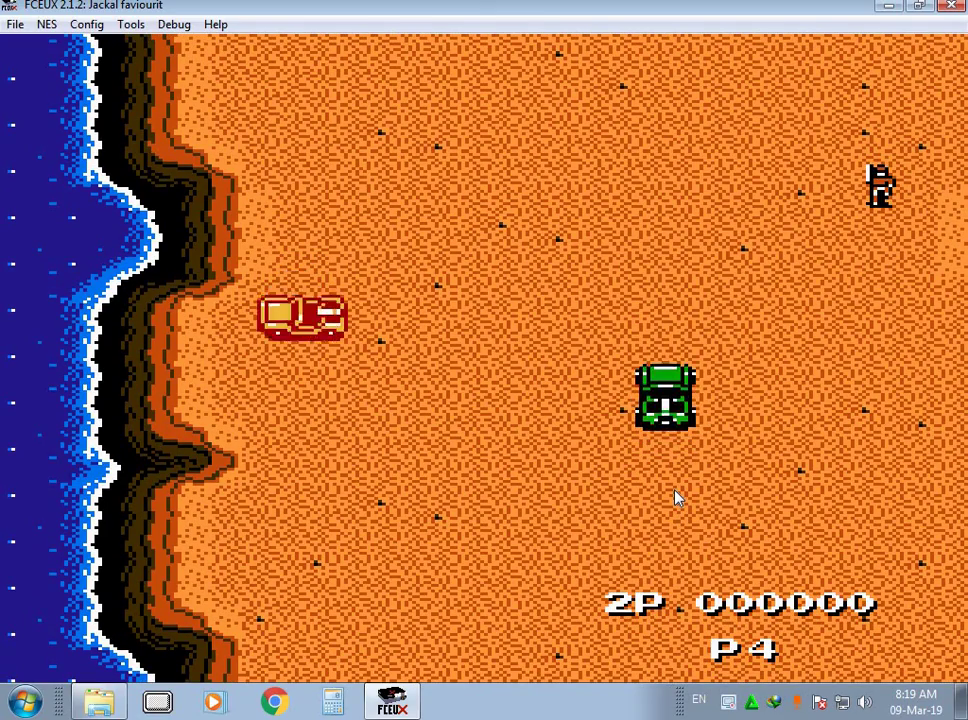
pyautogui.press('Up')
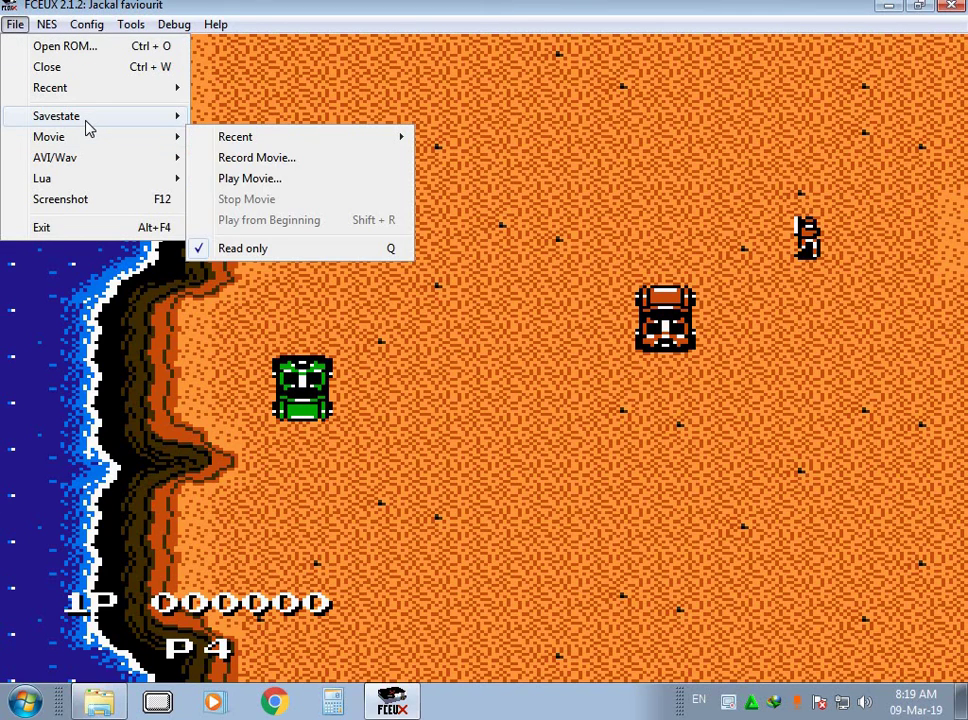
# Step: Save the current Jackal game state to the active save slot
pyautogui.moveTo(88, 126)
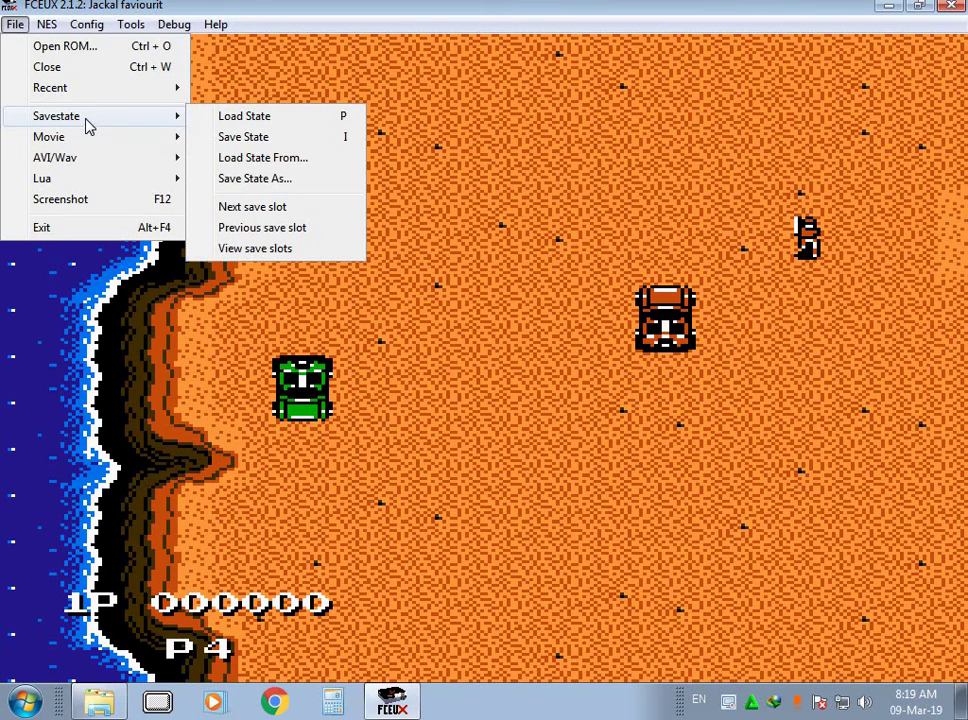
pyautogui.click(236, 145)
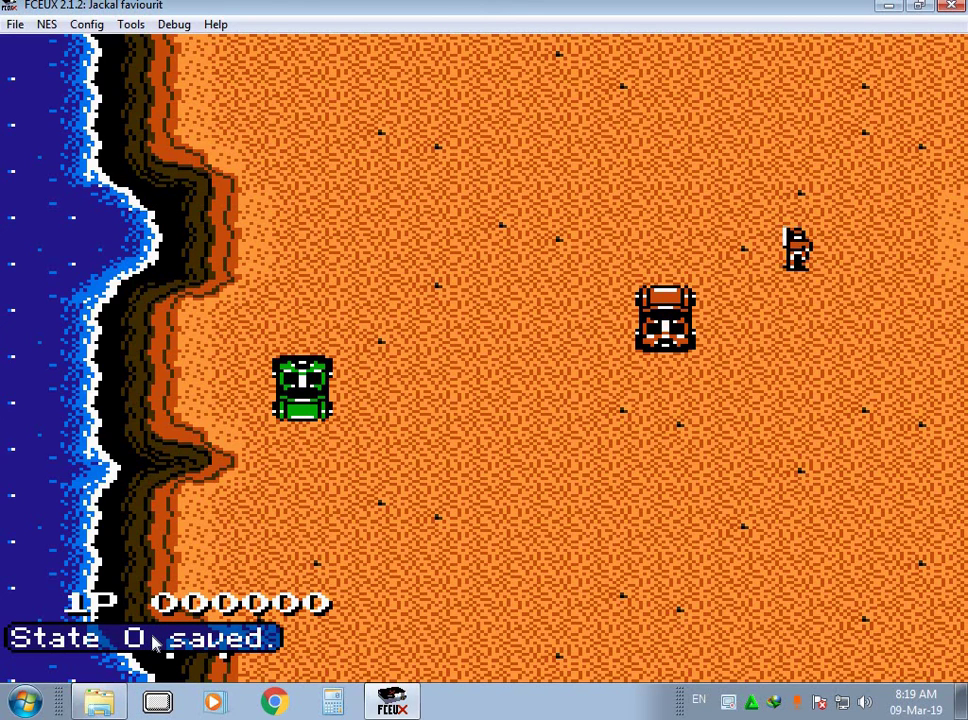
# Step: Load the saved state Jackal faviourit.fc0 from the fcs folder and close the emulator
pyautogui.click(18, 26)
pyautogui.click(17, 30)
pyautogui.click(17, 30)
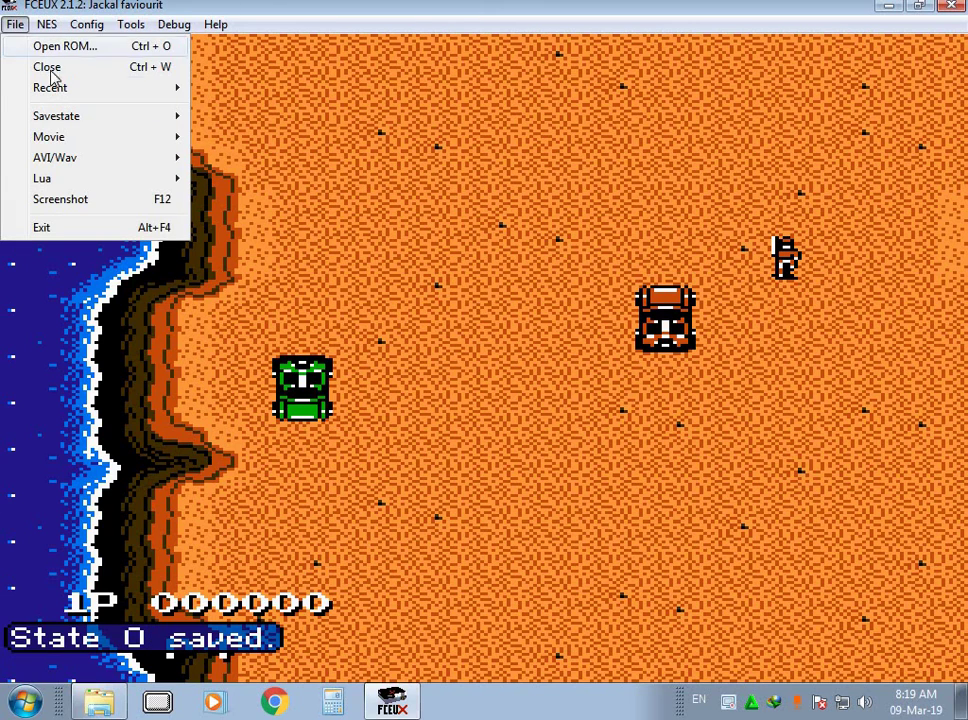
pyautogui.moveTo(74, 120)
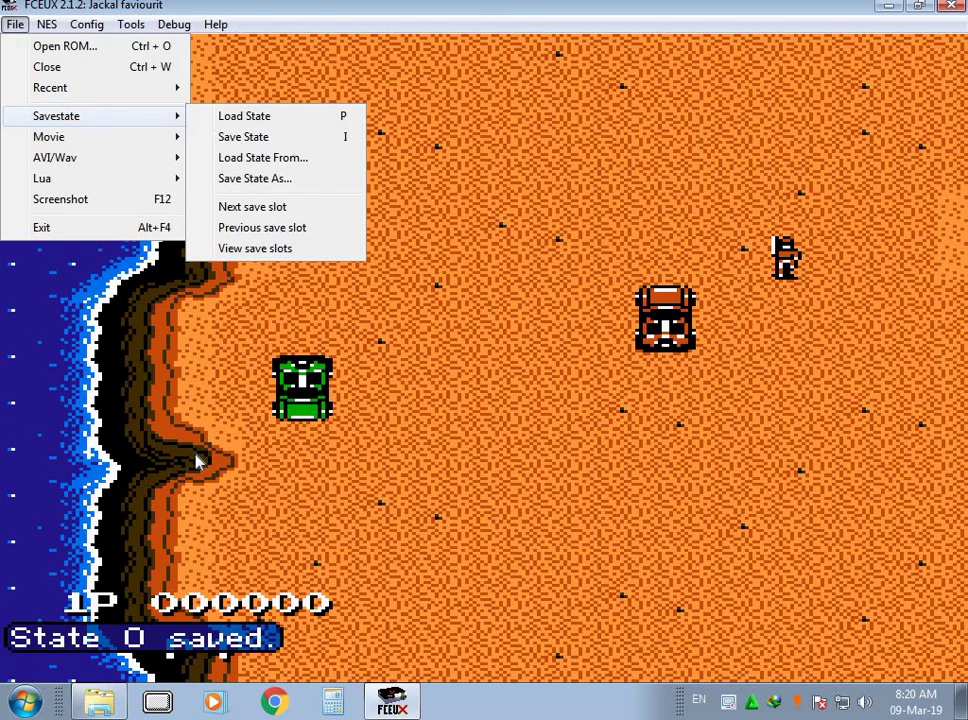
pyautogui.click(287, 158)
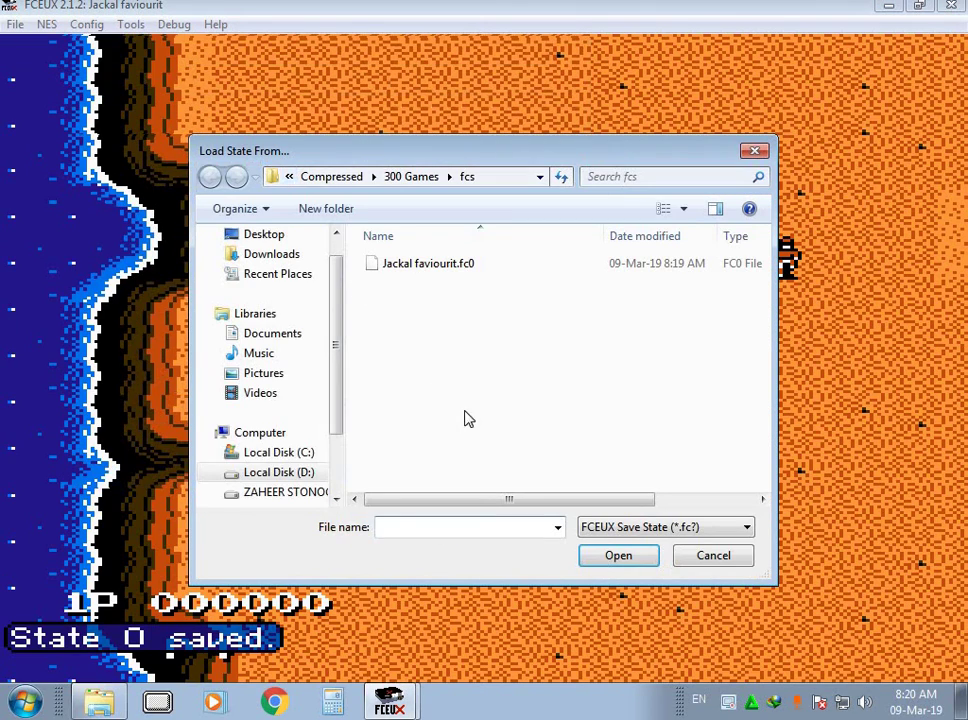
pyautogui.click(424, 265)
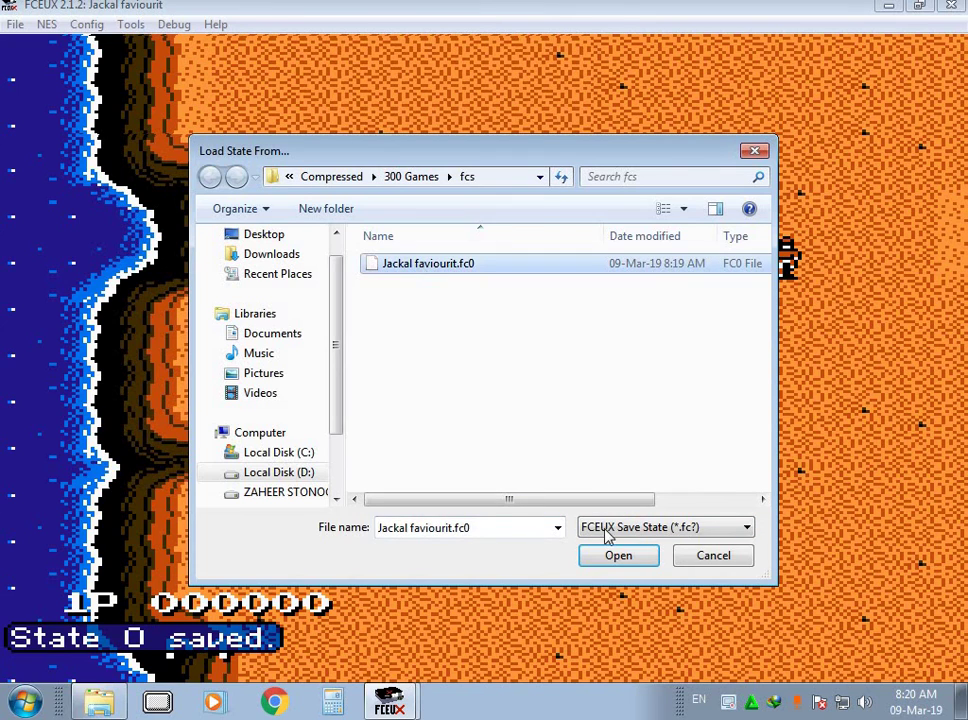
pyautogui.click(606, 558)
pyautogui.click(617, 562)
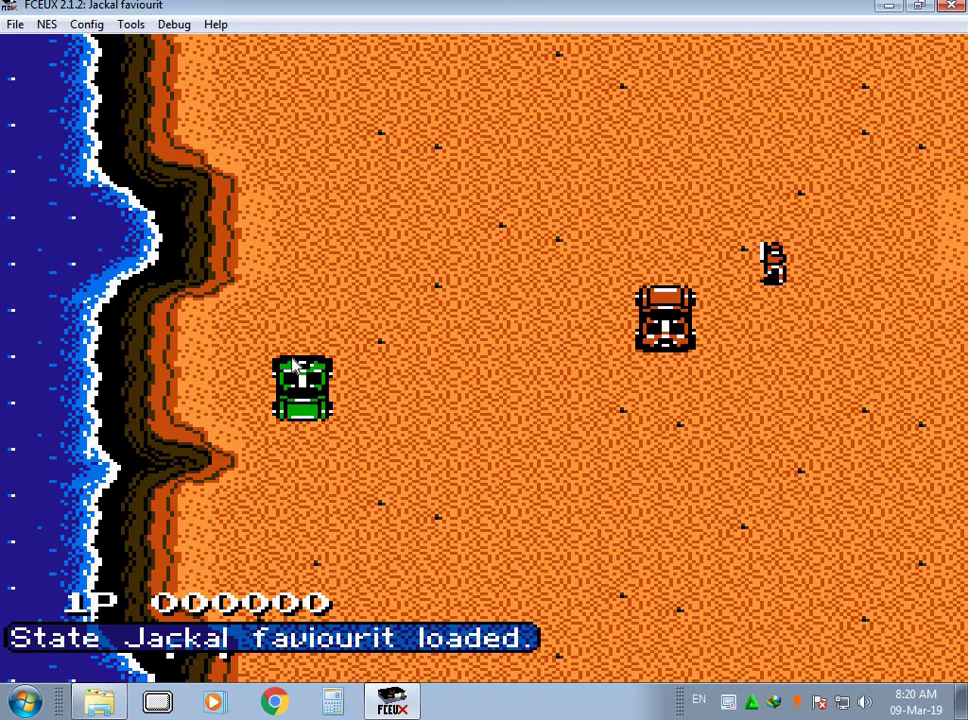
pyautogui.click(951, 6)
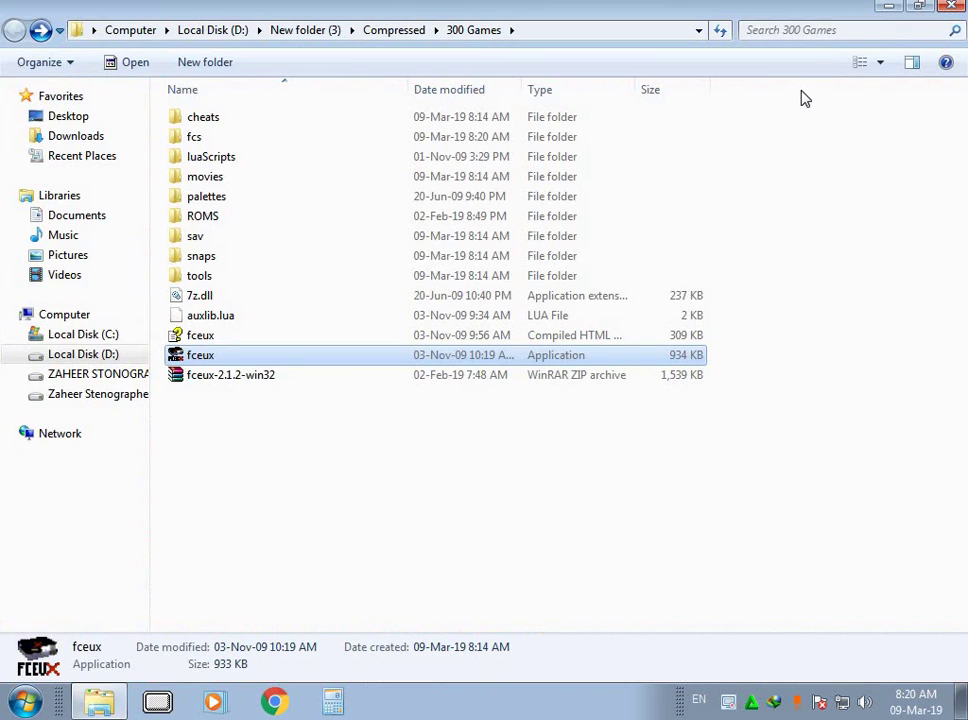